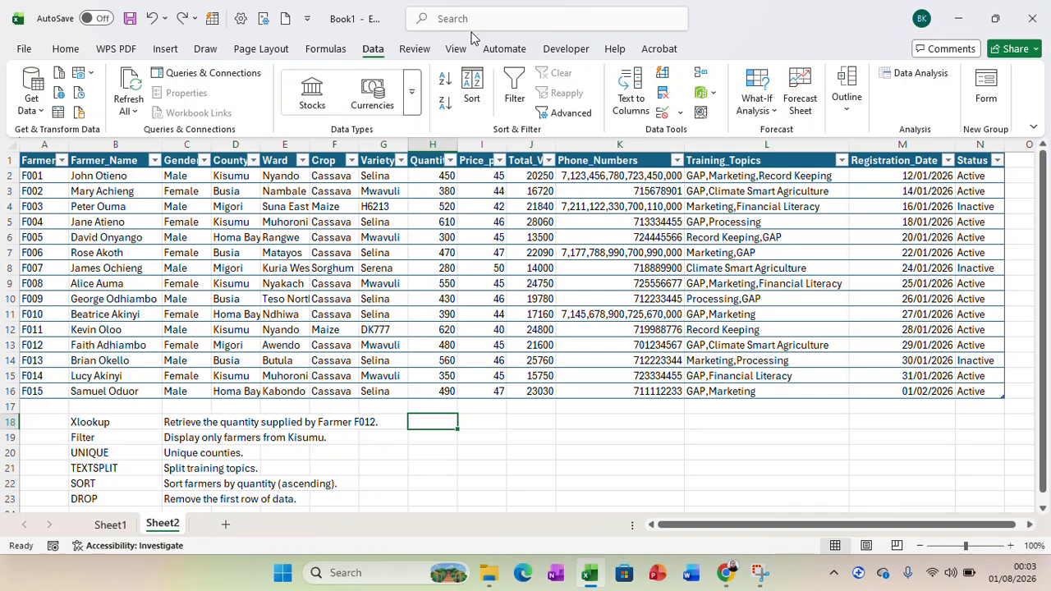
In H18, begin an XLOOKUP formula with "F012" as lookup value and the whole Farmer_ID column, header included, as lookup array.
{"action": "type", "text": "="}
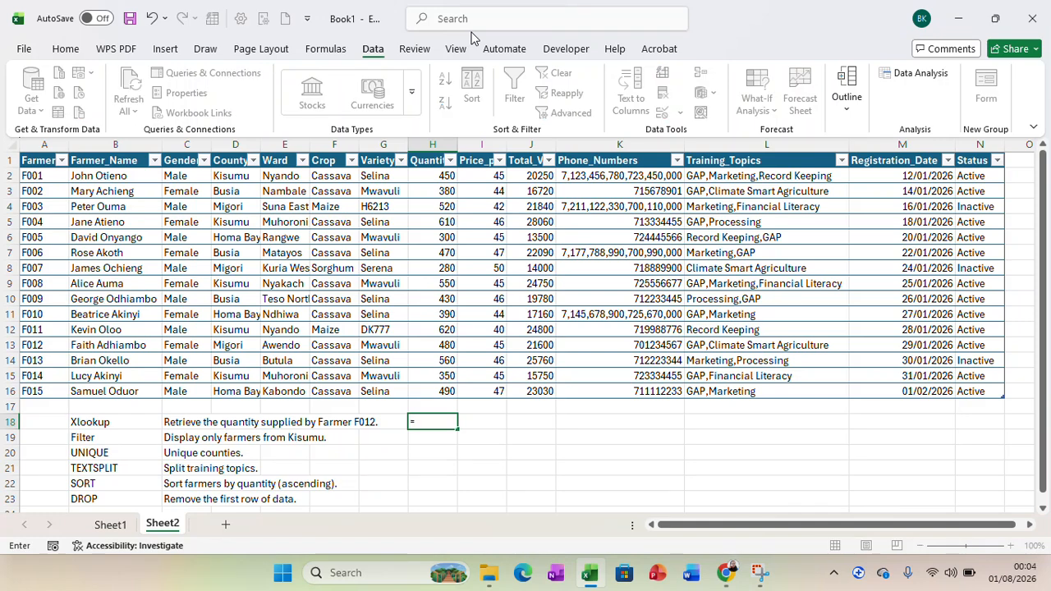
{"action": "type", "text": "xl"}
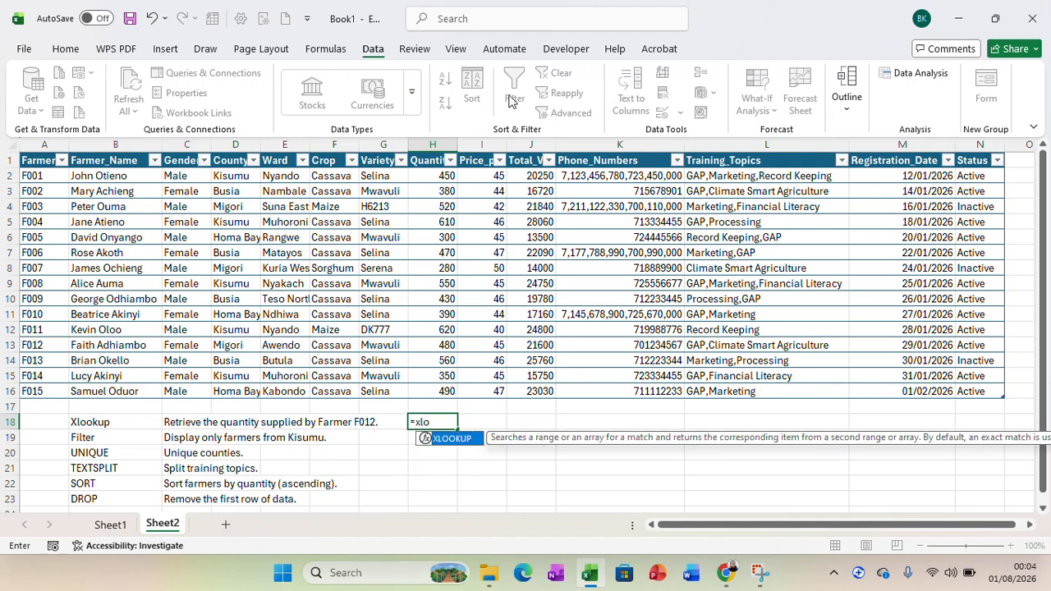
{"action": "type", "text": "o"}
{"action": "double_click", "coordinate": [451, 440]}
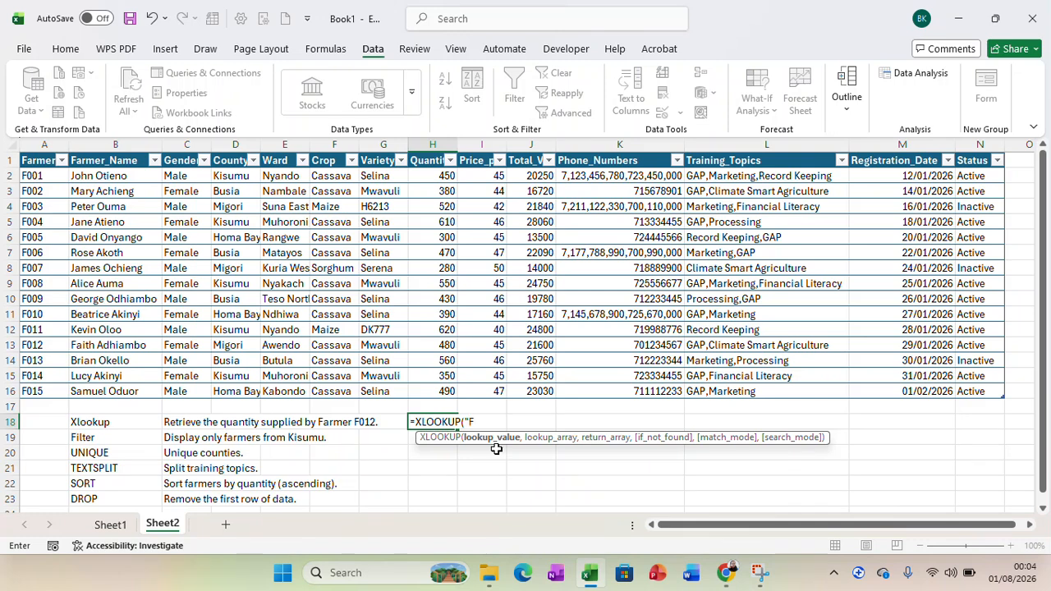
{"action": "type", "text": "2\","}
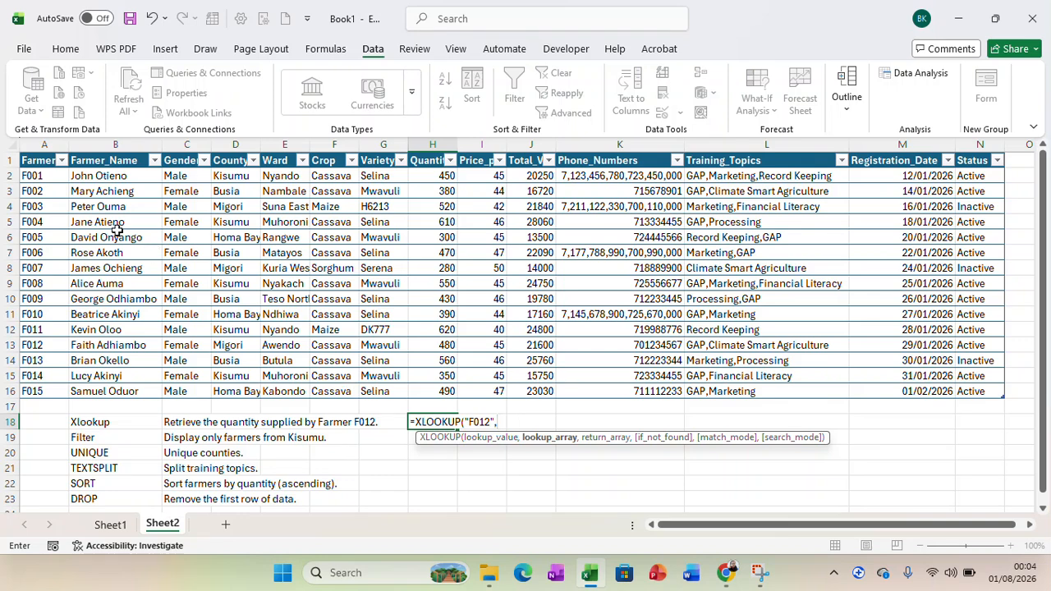
{"action": "left_click_drag", "start_coordinate": [44, 161], "coordinate": [48, 387]}
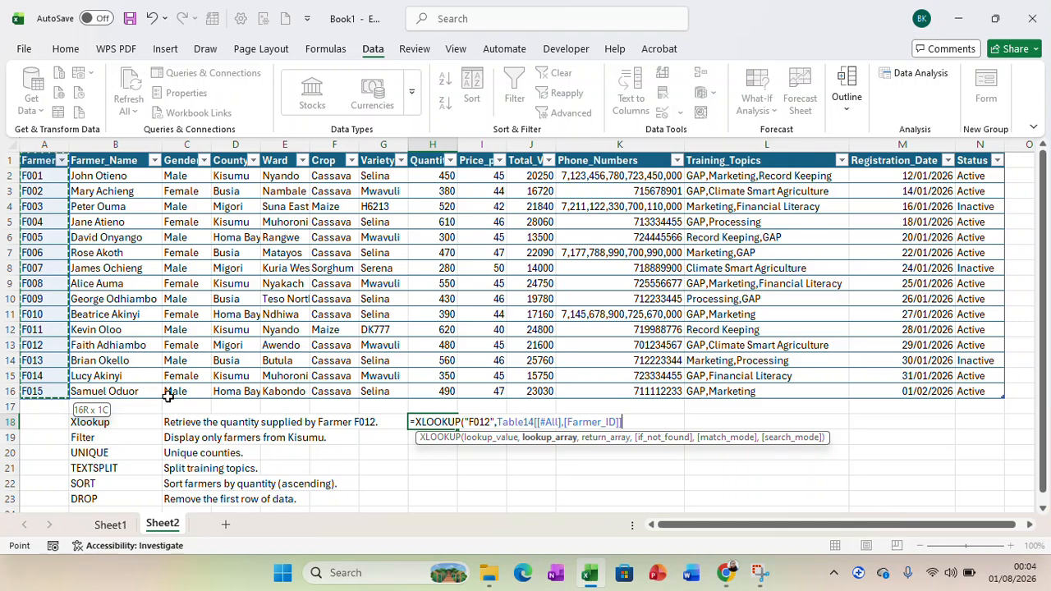
{"action": "type", "text": ","}
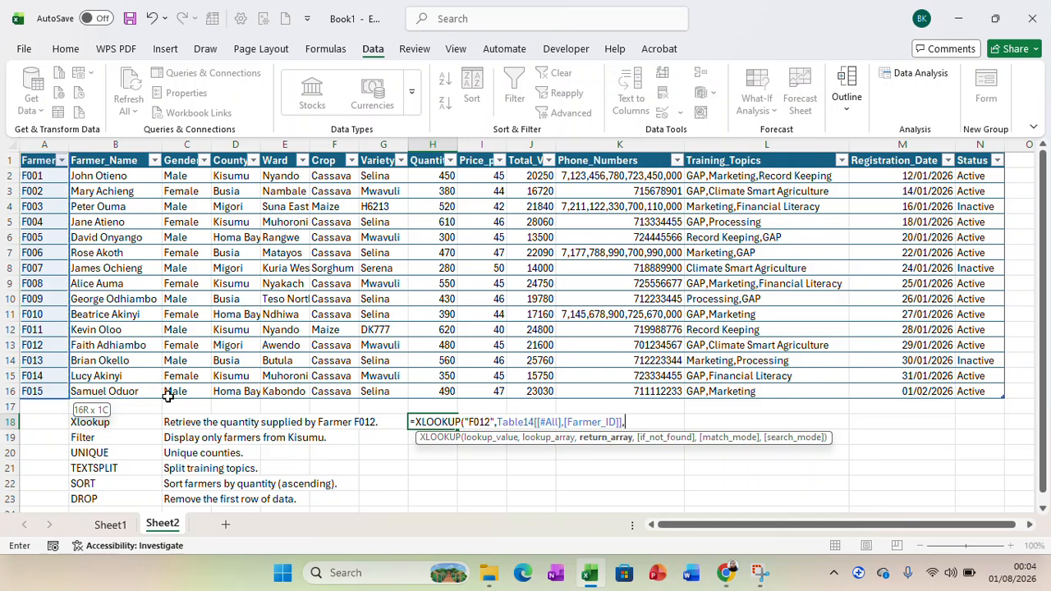
Complete the XLOOKUP with the whole Quantity_kg column as return array, 0 if not found, and match mode 0 (exact match).
{"action": "left_click", "coordinate": [423, 165]}
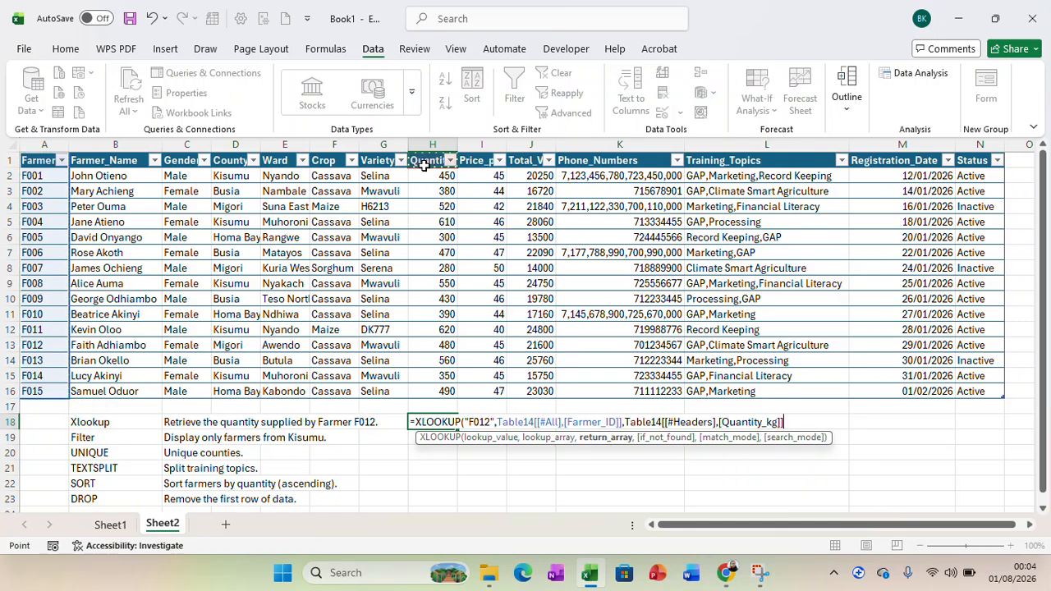
{"action": "left_click_drag", "start_coordinate": [423, 164], "coordinate": [432, 389]}
{"action": "type", "text": ","}
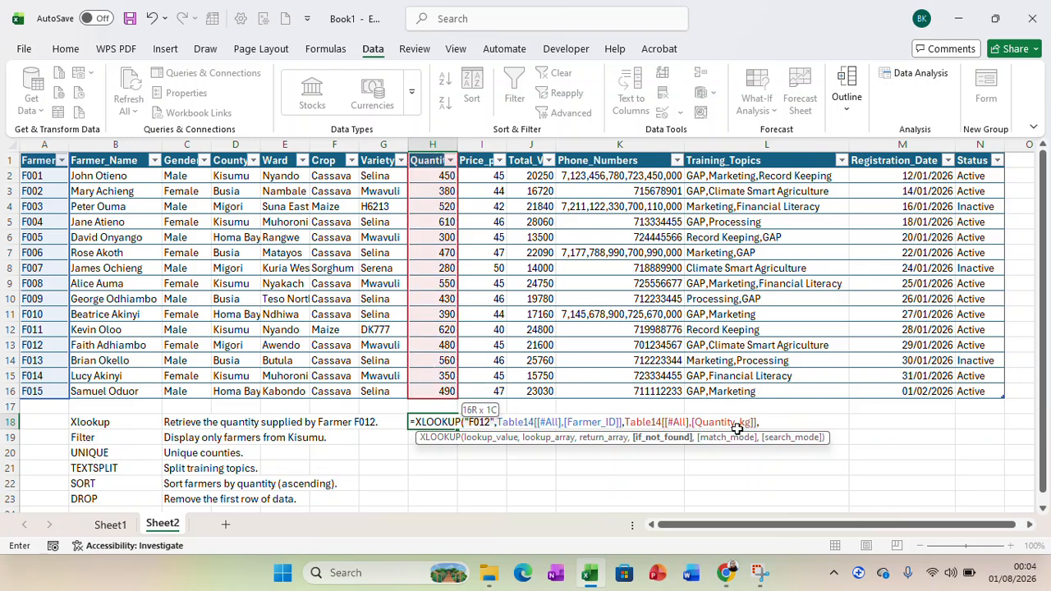
{"action": "type", "text": "0,"}
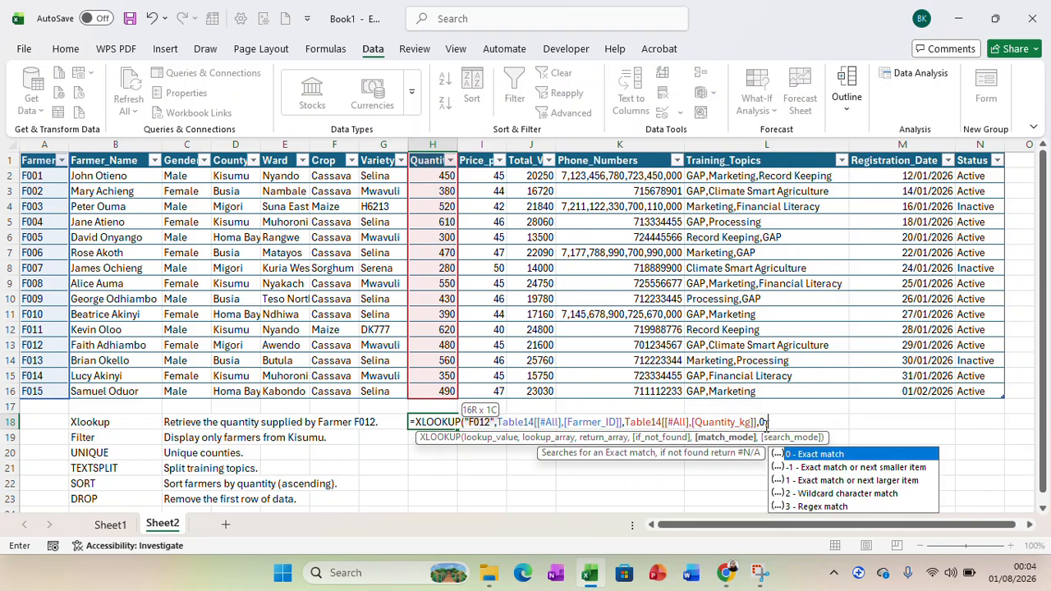
{"action": "double_click", "coordinate": [814, 454]}
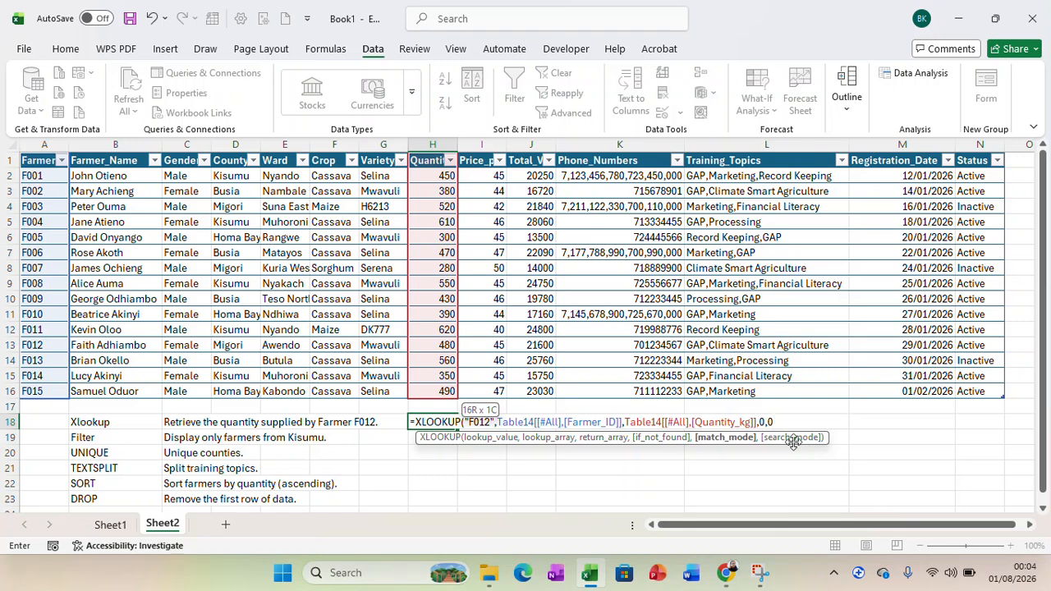
{"action": "left_click", "coordinate": [776, 422]}
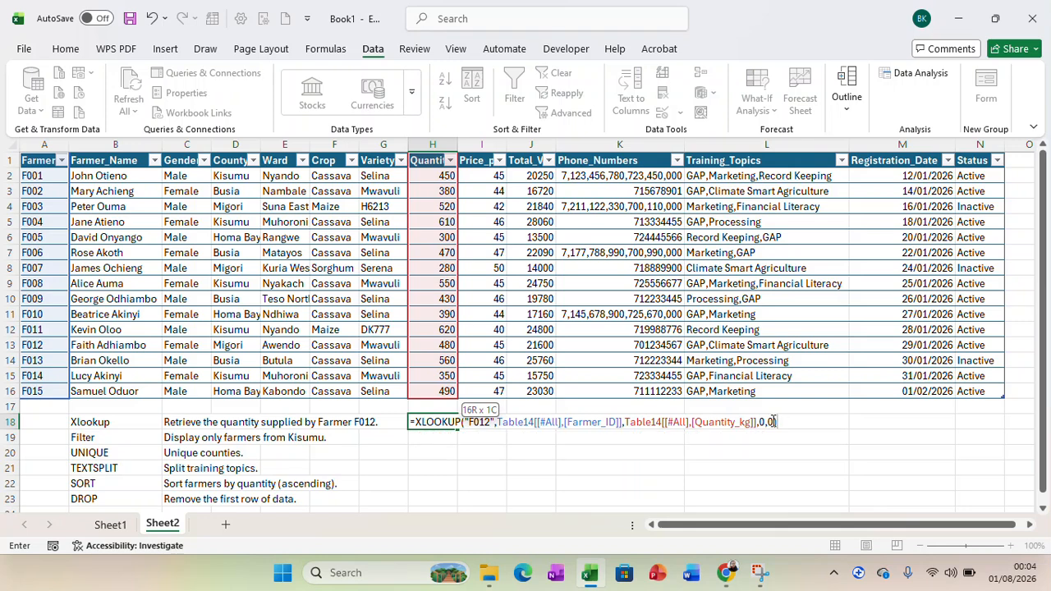
{"action": "left_click", "coordinate": [770, 422]}
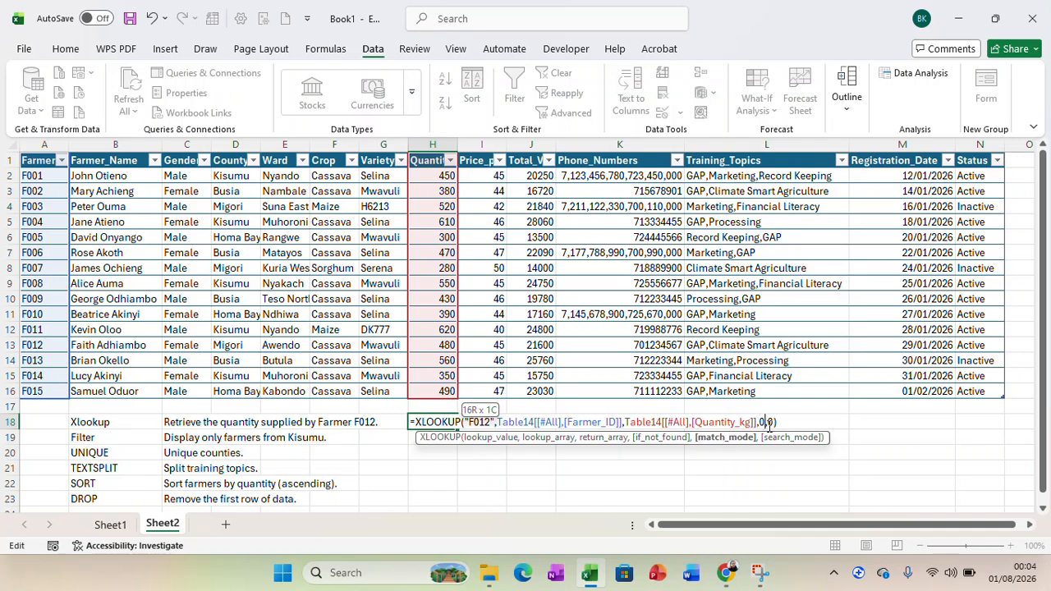
{"action": "key", "text": "Return"}
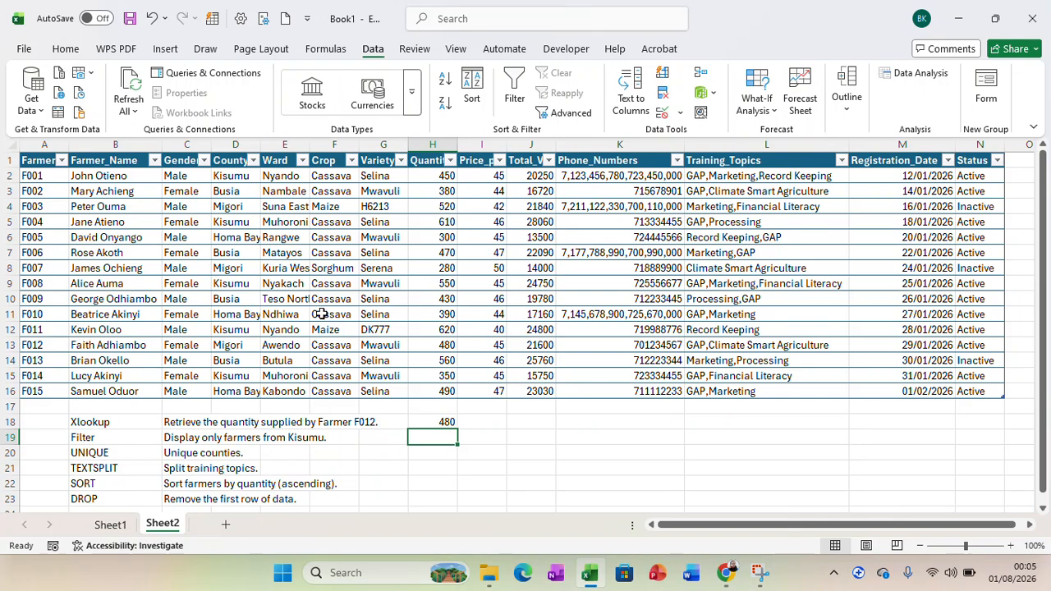
Find farmer F012's row in the table and colour its quantity value in H13 red.
{"action": "left_click", "coordinate": [12, 345]}
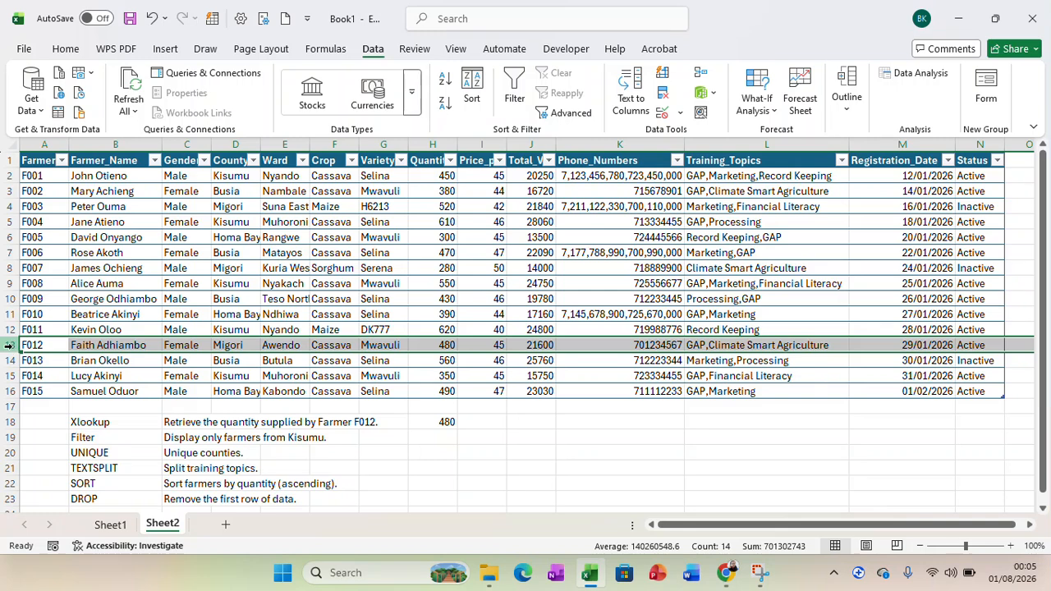
{"action": "left_click", "coordinate": [443, 346]}
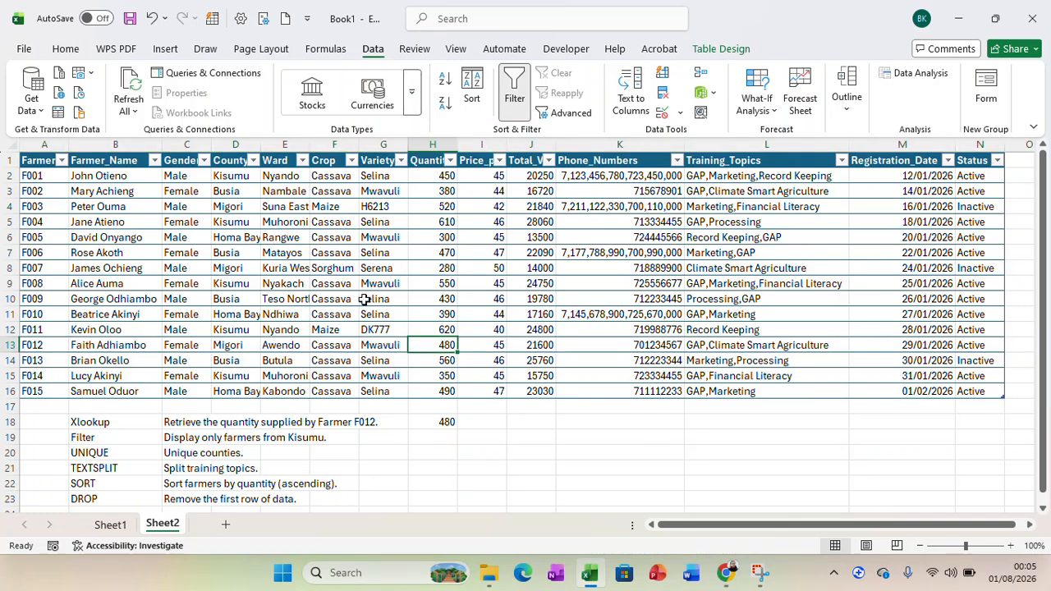
{"action": "left_click", "coordinate": [66, 49]}
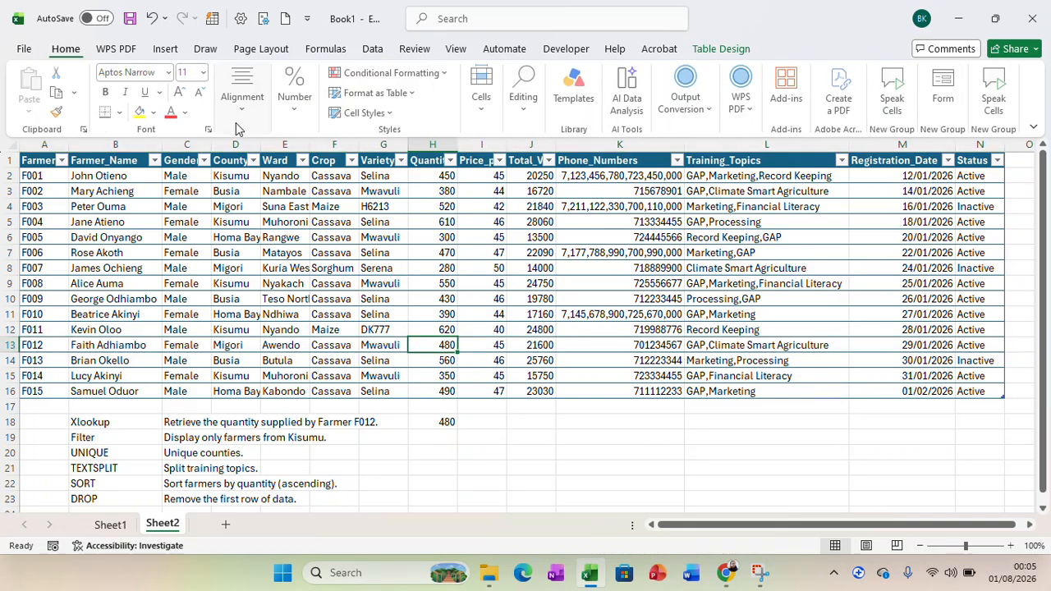
{"action": "left_click", "coordinate": [172, 113]}
In H19, enter a FILTER formula returning the Farmer_ID values where County equals "Kisumu", using both whole columns with headers.
{"action": "left_click", "coordinate": [446, 436]}
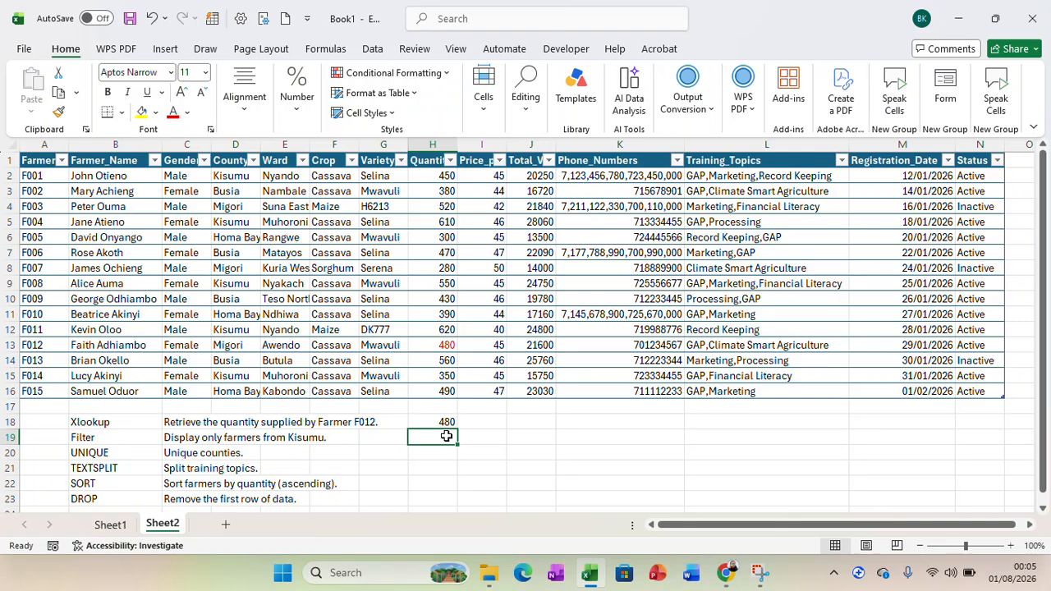
{"action": "type", "text": "=F"}
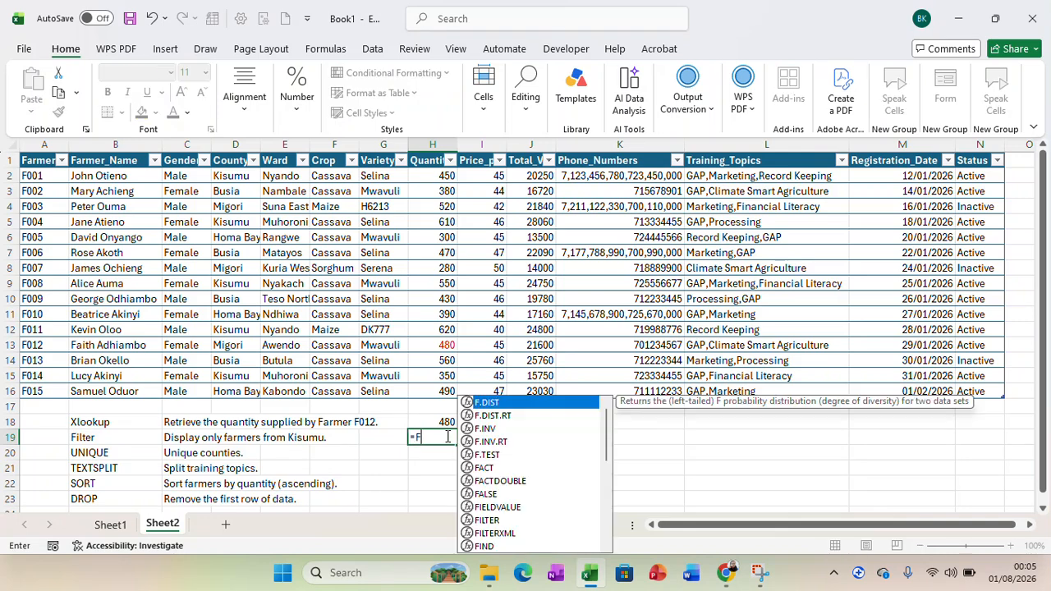
{"action": "type", "text": "IL"}
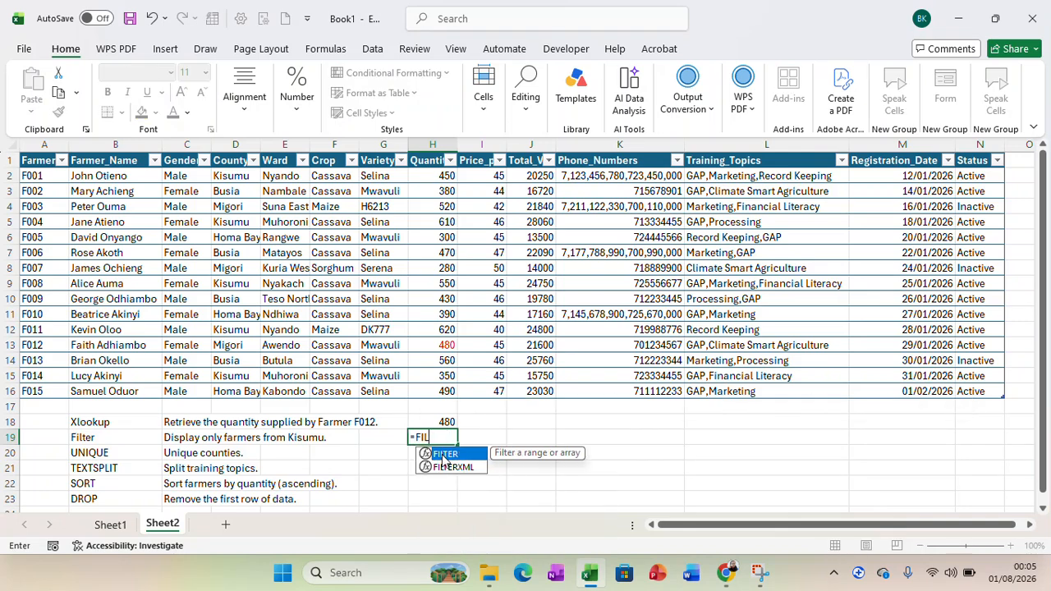
{"action": "double_click", "coordinate": [447, 456]}
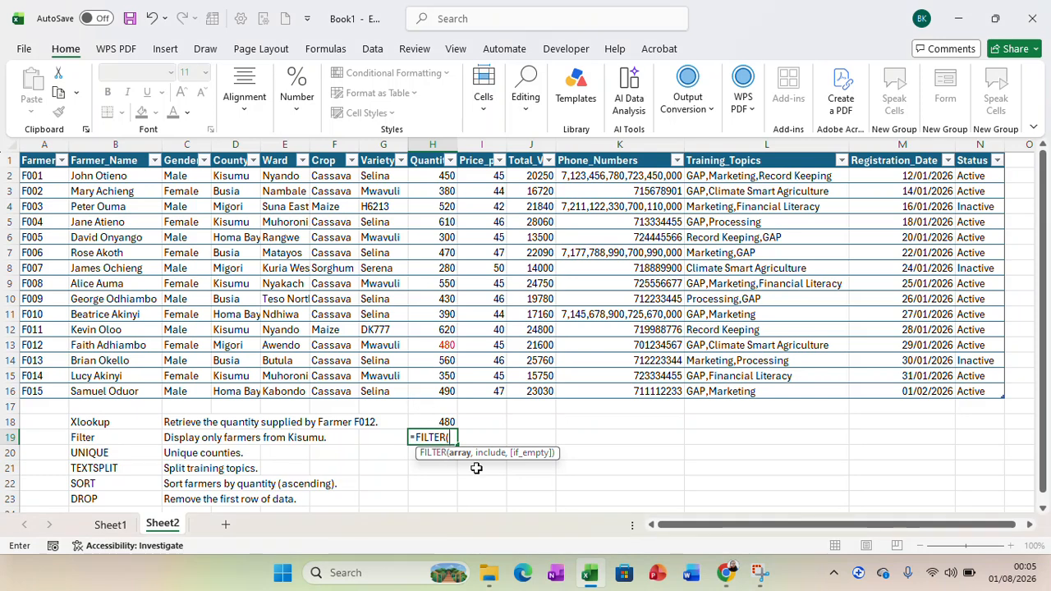
{"action": "left_click", "coordinate": [44, 160]}
{"action": "left_click_drag", "start_coordinate": [44, 160], "coordinate": [51, 388]}
{"action": "type", "text": ","}
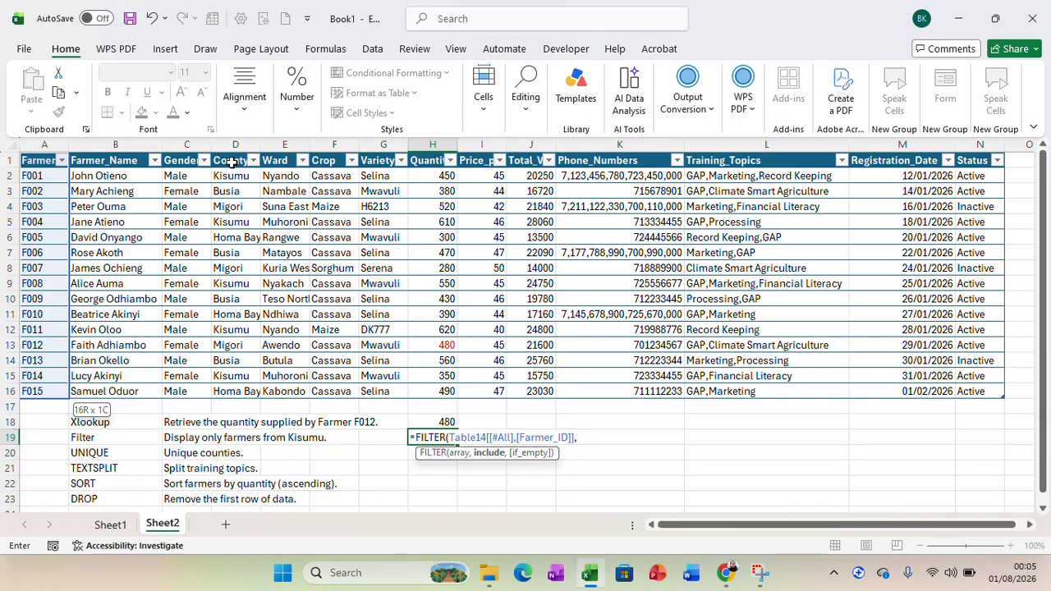
{"action": "left_click_drag", "start_coordinate": [230, 162], "coordinate": [237, 386]}
{"action": "type", "text": "="}
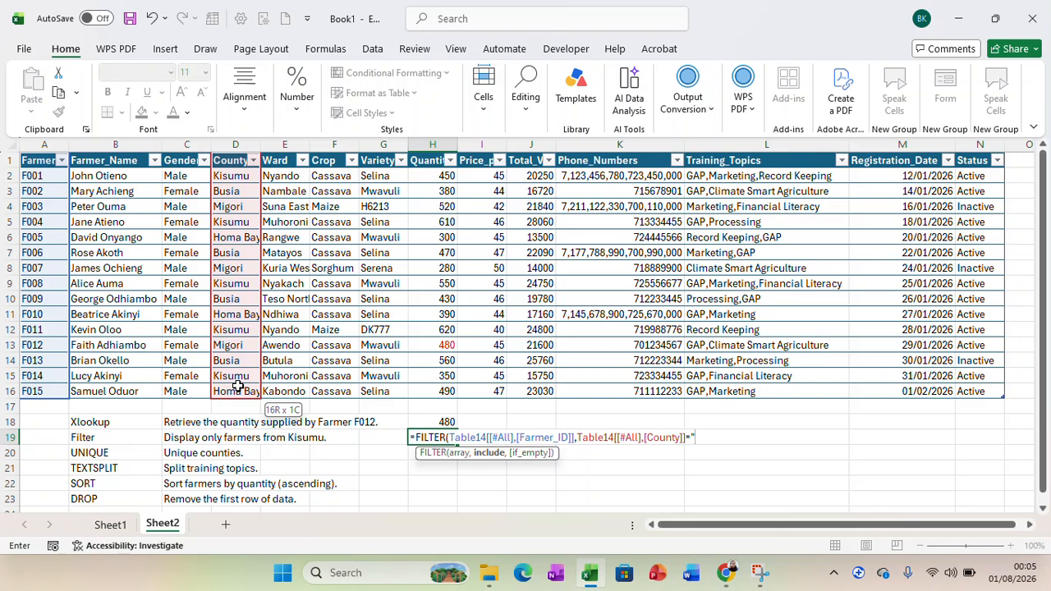
{"action": "type", "text": "\"Kisumu\")"}
{"action": "key", "text": "Return"}
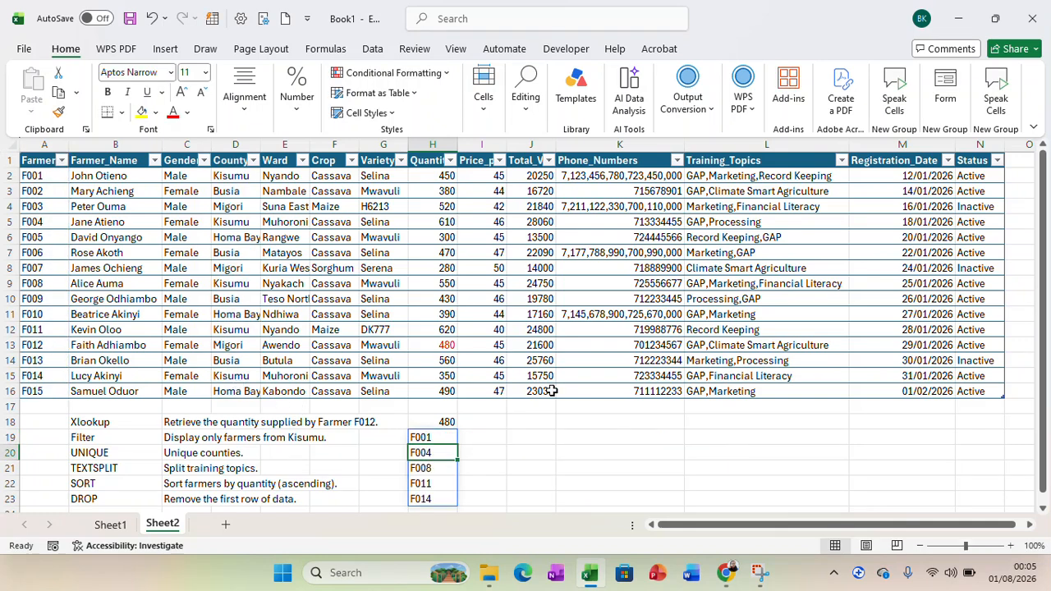
Check the filtered farmer IDs against the County entries for F001, F004, F008, F011 and F014 in the table.
{"action": "left_click_drag", "start_coordinate": [1045, 474], "coordinate": [1047, 471]}
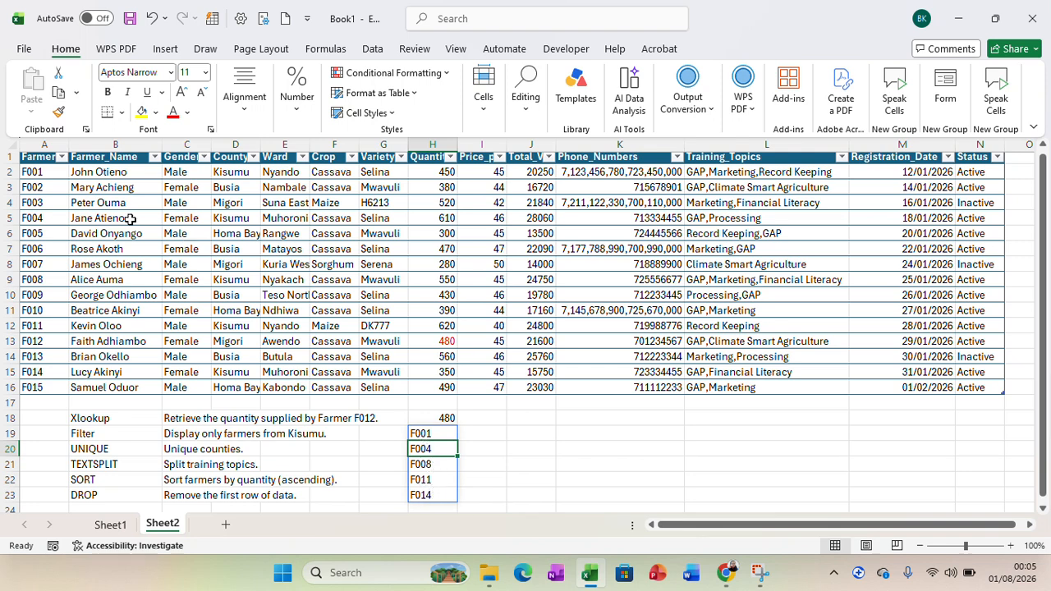
{"action": "left_click", "coordinate": [230, 176]}
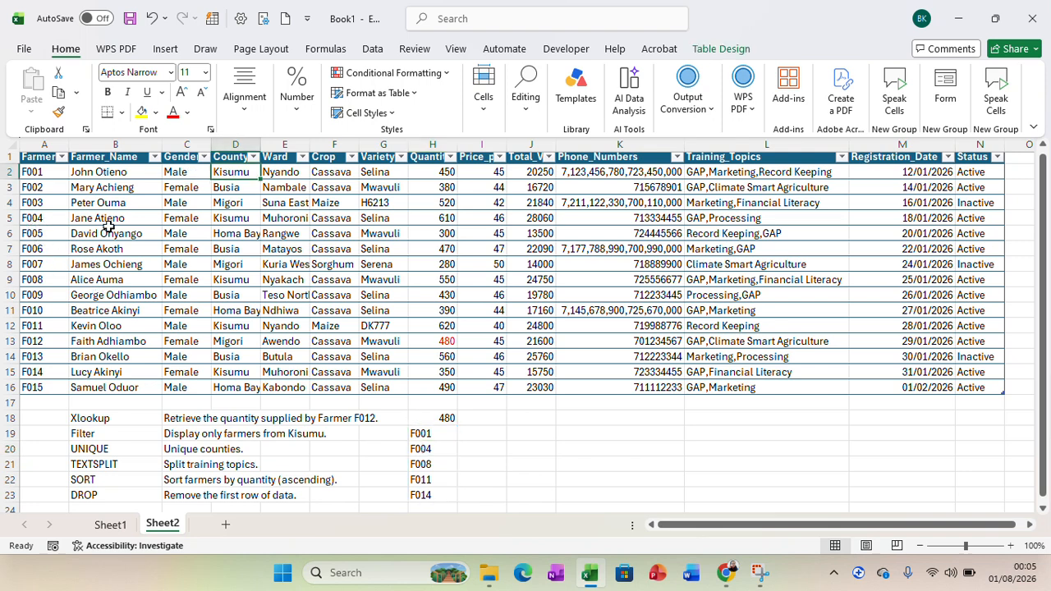
{"action": "left_click", "coordinate": [238, 217]}
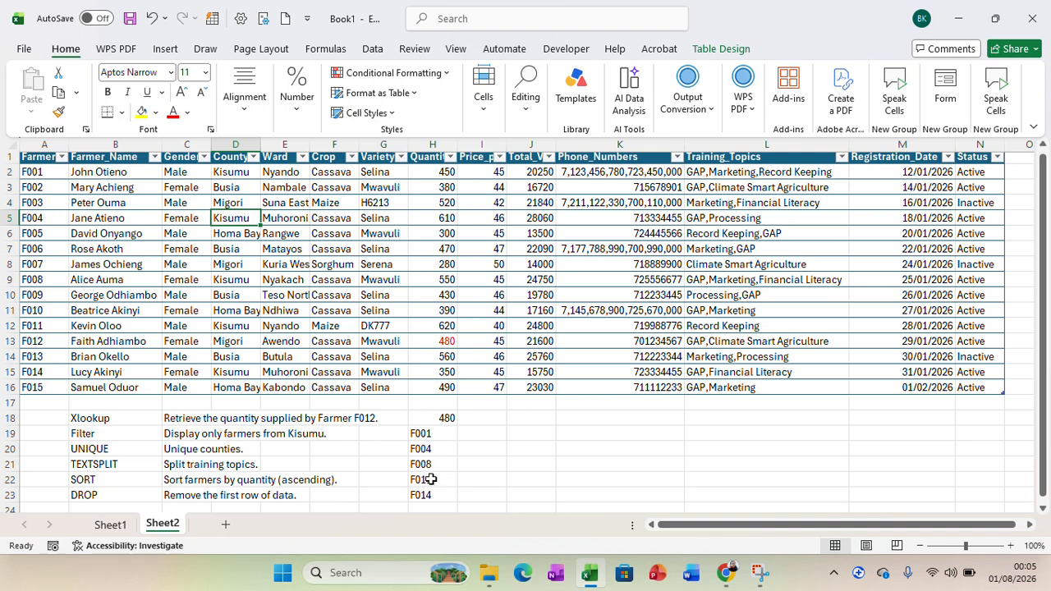
{"action": "left_click", "coordinate": [223, 280]}
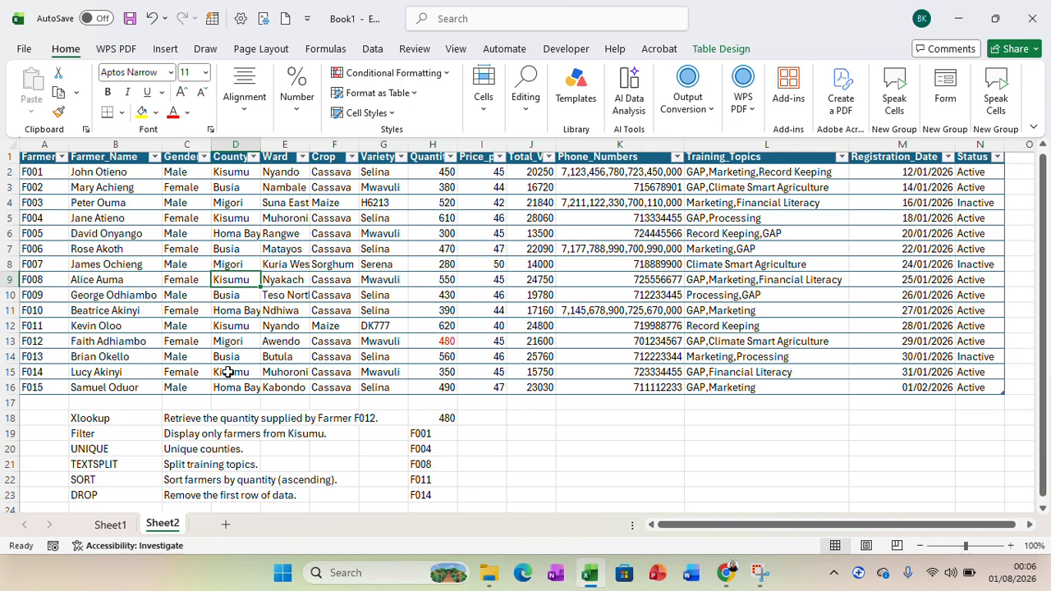
{"action": "left_click", "coordinate": [231, 326]}
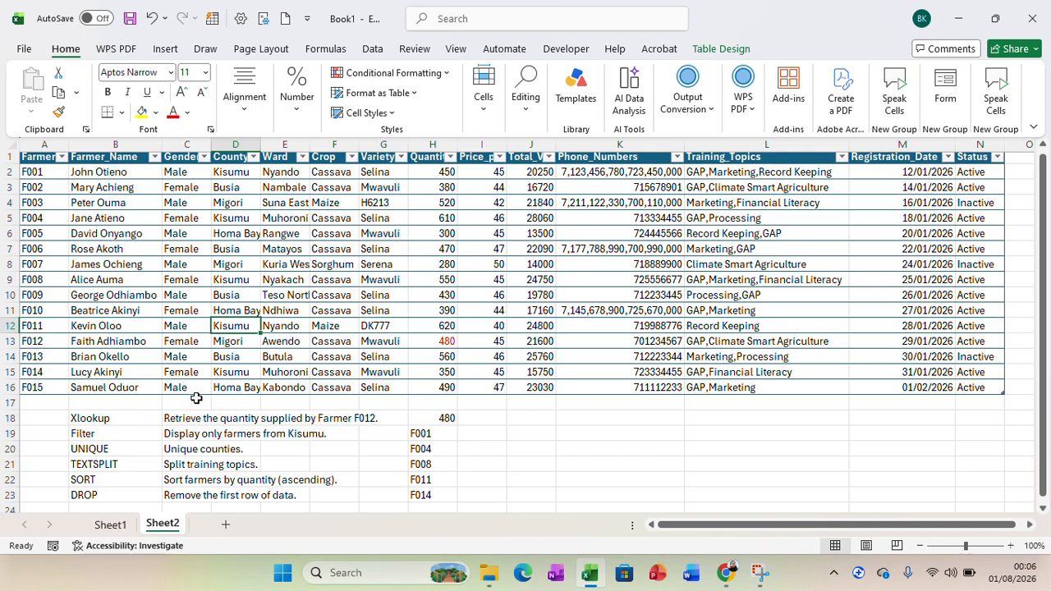
{"action": "left_click", "coordinate": [239, 372]}
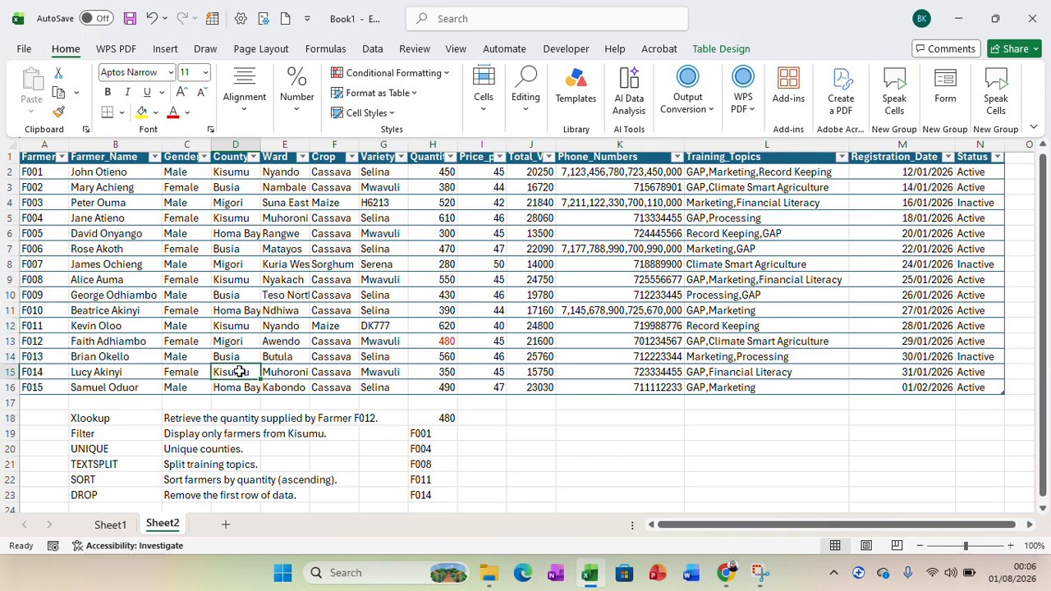
In J19, enter a UNIQUE formula over the whole County column, header included, to list the distinct counties.
{"action": "left_click", "coordinate": [535, 435]}
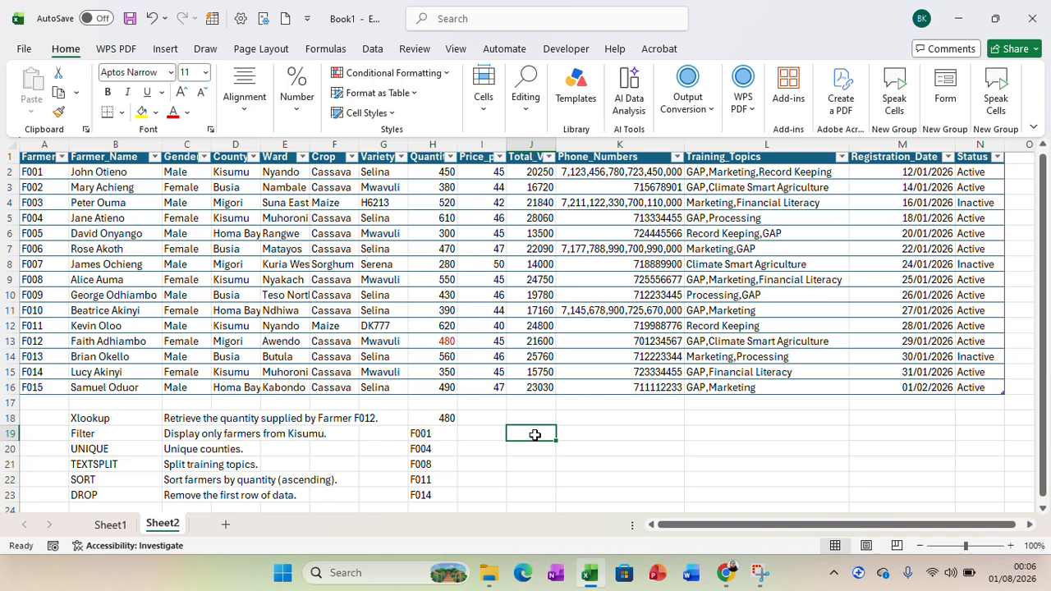
{"action": "type", "text": "=un"}
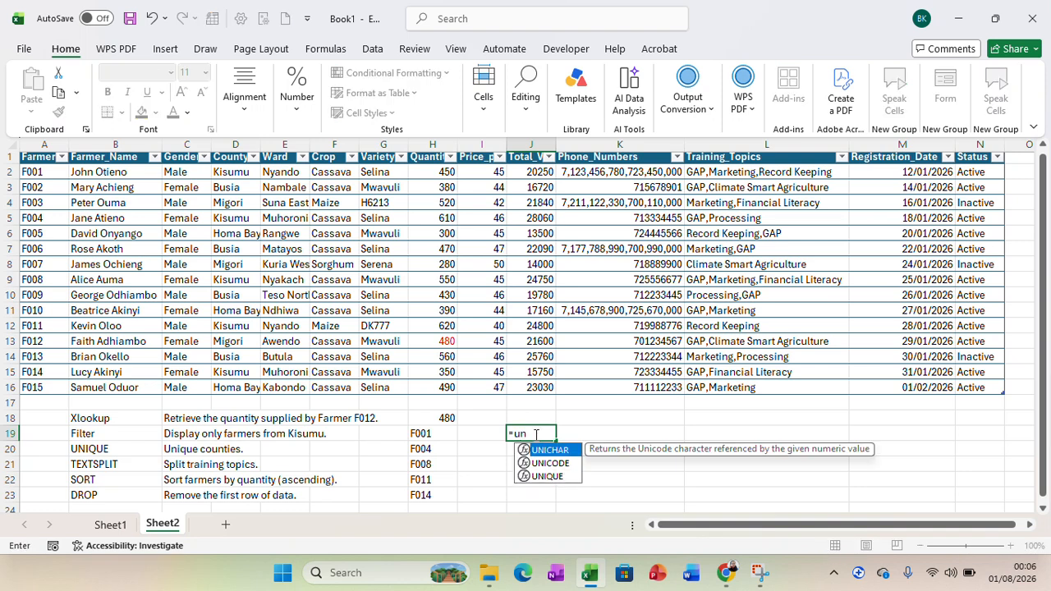
{"action": "double_click", "coordinate": [546, 477]}
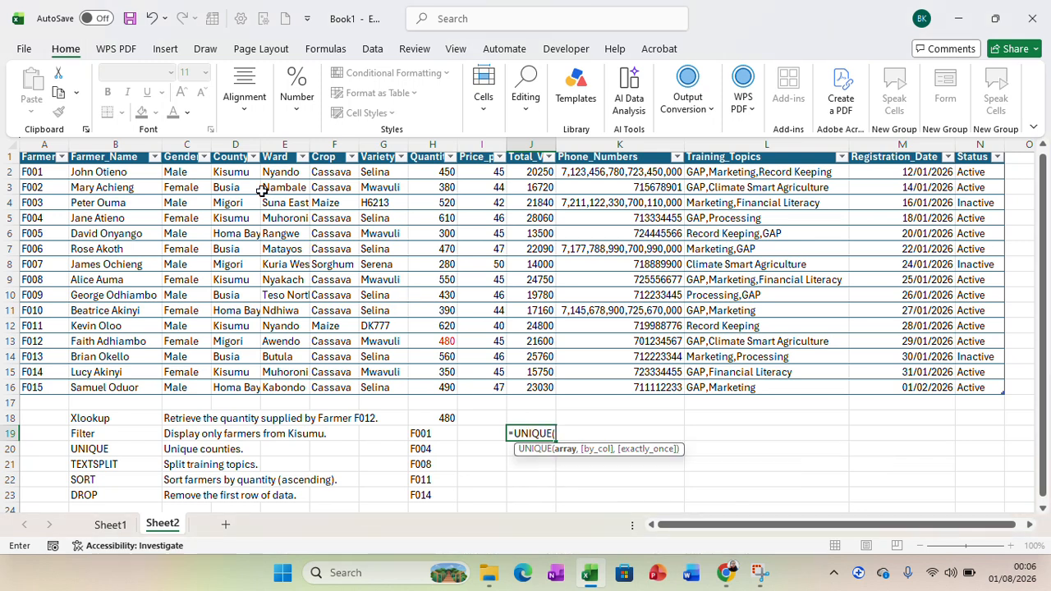
{"action": "left_click_drag", "start_coordinate": [234, 157], "coordinate": [245, 386]}
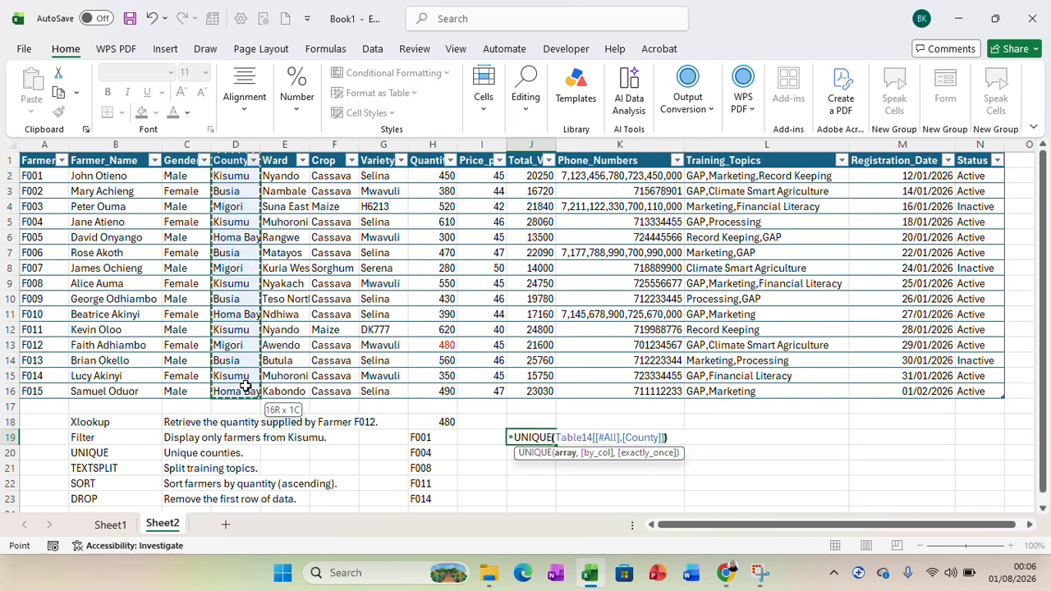
{"action": "type", "text": ")"}
{"action": "key", "text": "Return"}
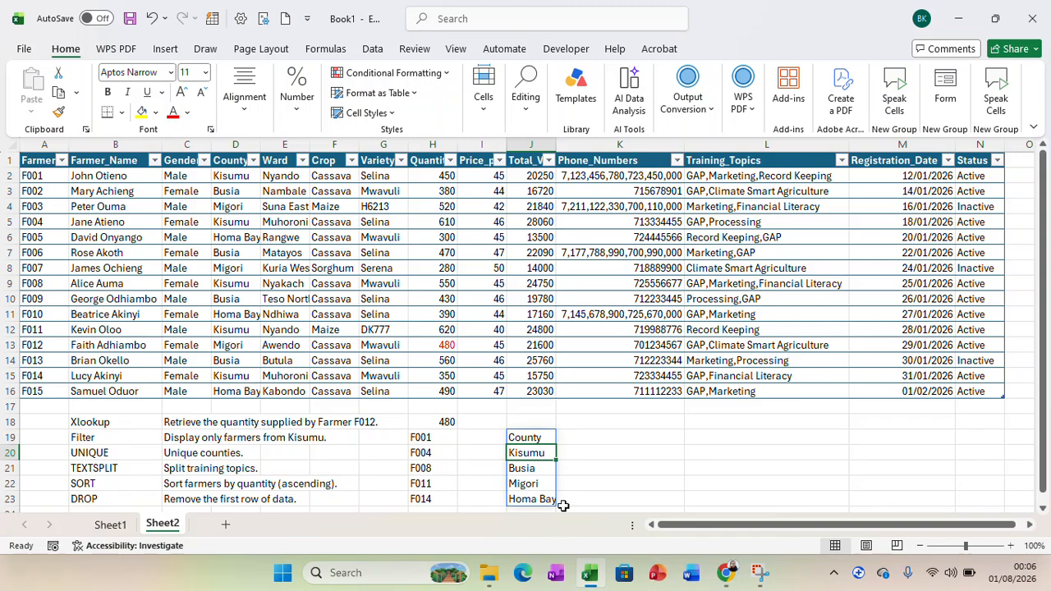
{"action": "scroll", "coordinate": [1043, 459], "scroll_direction": "down", "scroll_amount": 1}
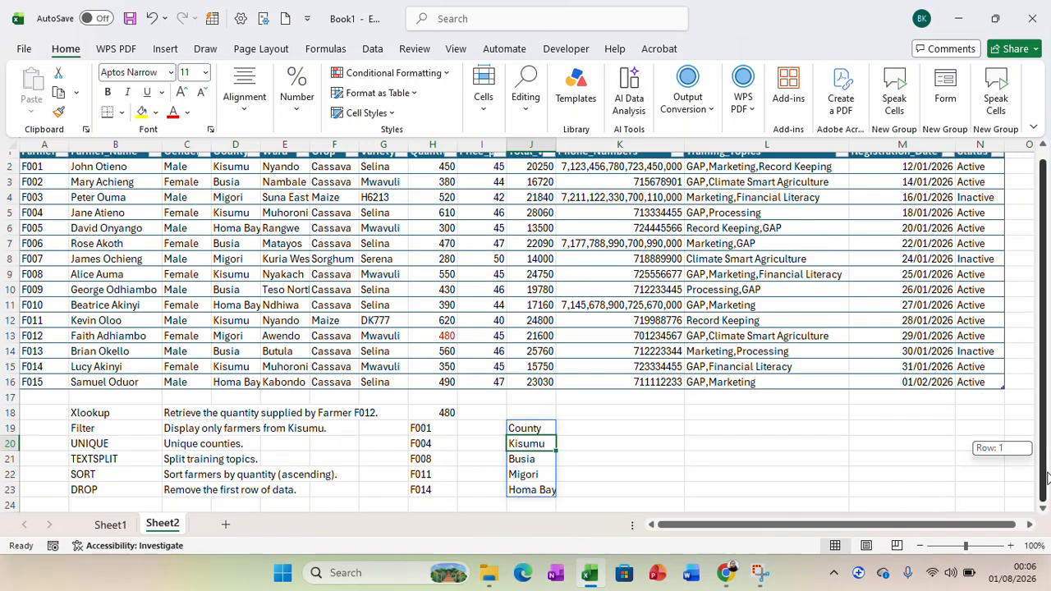
{"action": "left_click", "coordinate": [698, 425]}
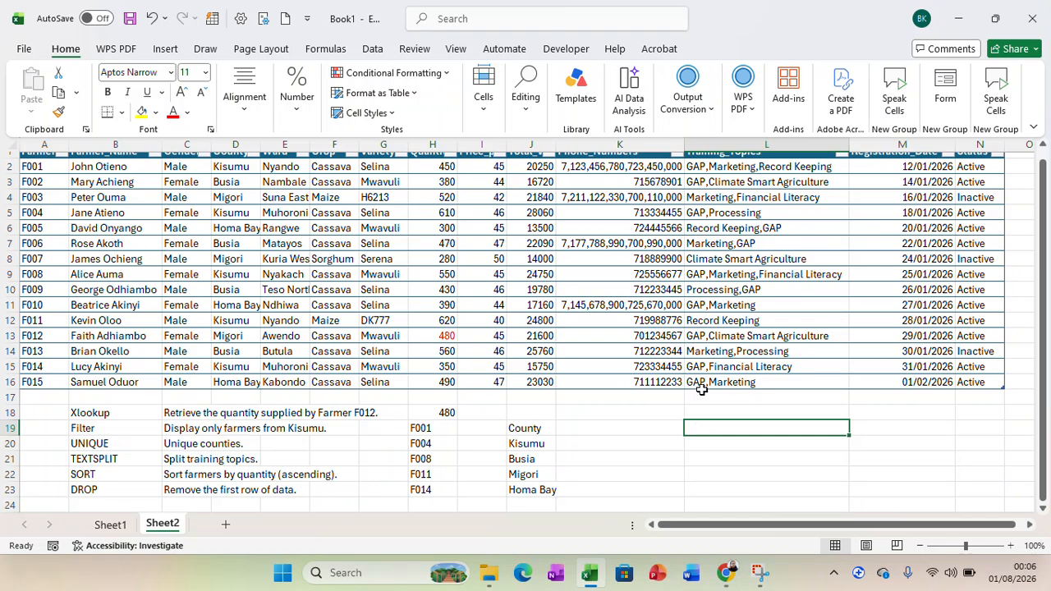
{"action": "left_click", "coordinate": [369, 51]}
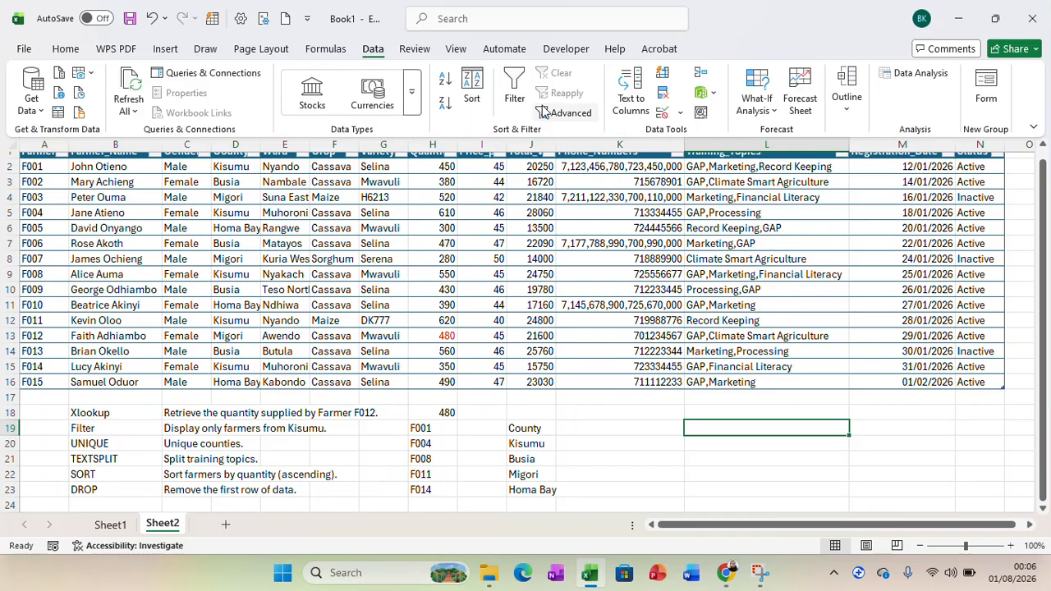
{"action": "left_click", "coordinate": [632, 88]}
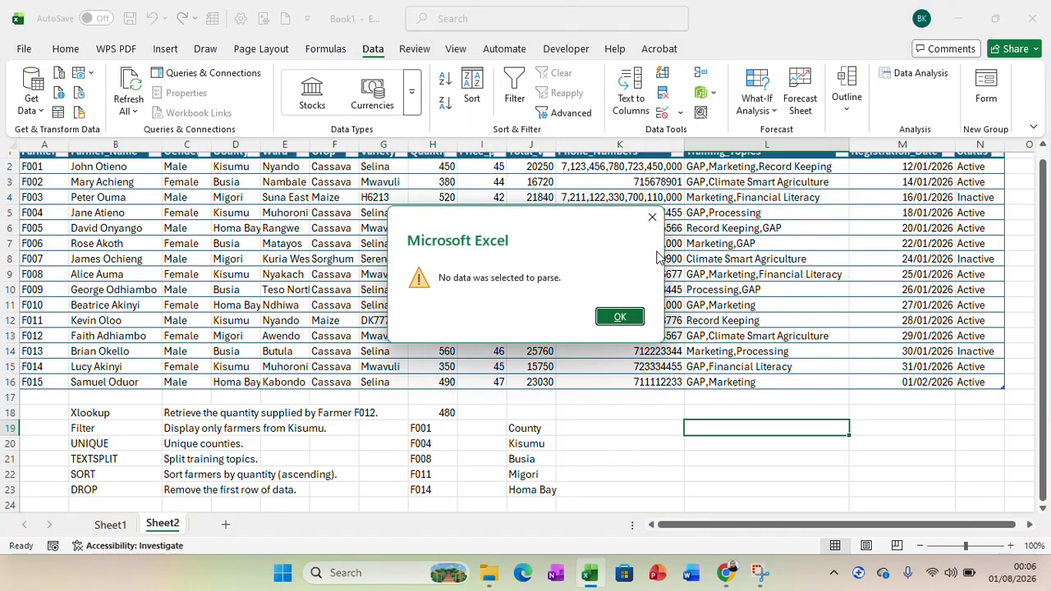
{"action": "left_click", "coordinate": [652, 218]}
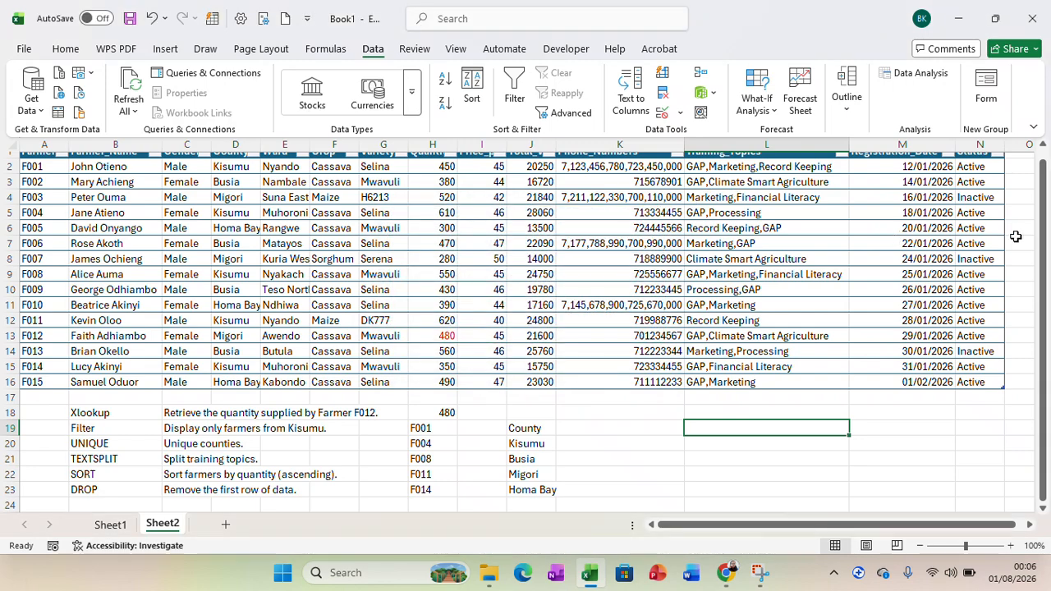
Start Text to Columns on the whole Training_Topics column, header included, as delimited data with Tab and Comma as delimiters.
{"action": "scroll", "coordinate": [1042, 236], "scroll_direction": "up", "scroll_amount": 1}
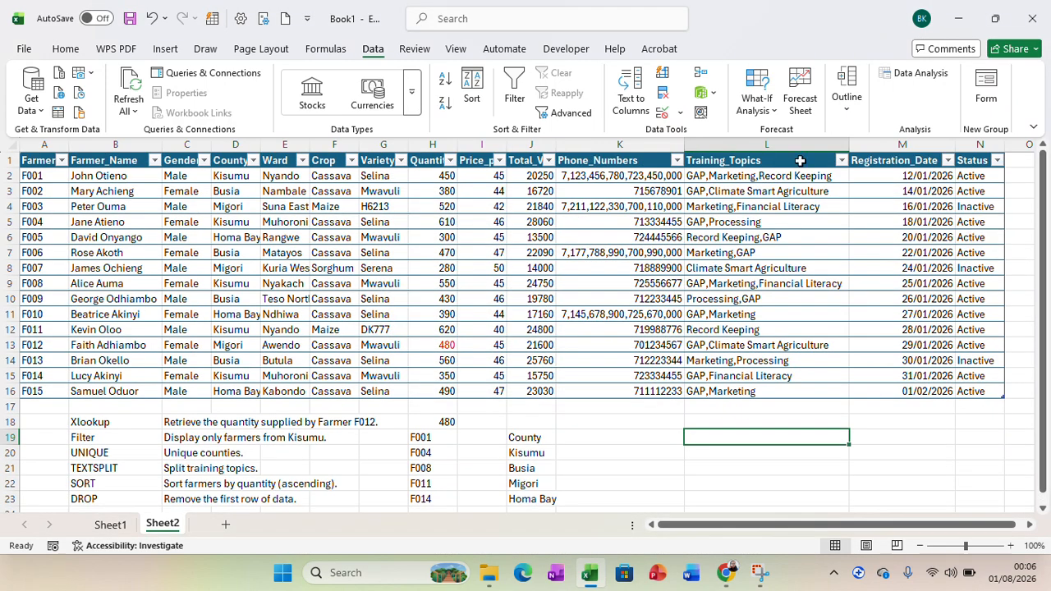
{"action": "left_click_drag", "start_coordinate": [743, 161], "coordinate": [753, 384]}
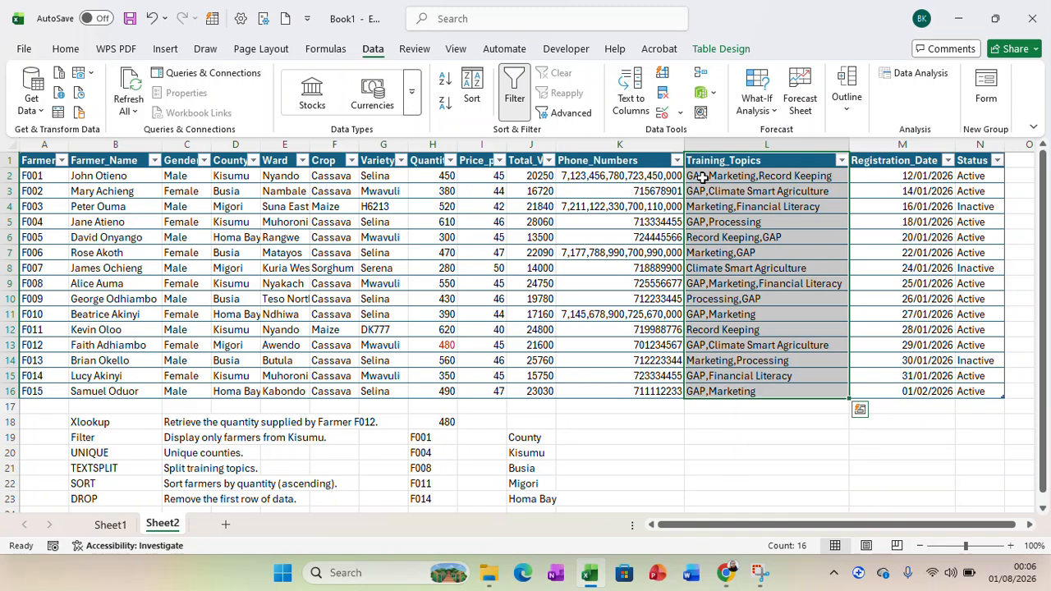
{"action": "left_click", "coordinate": [633, 98]}
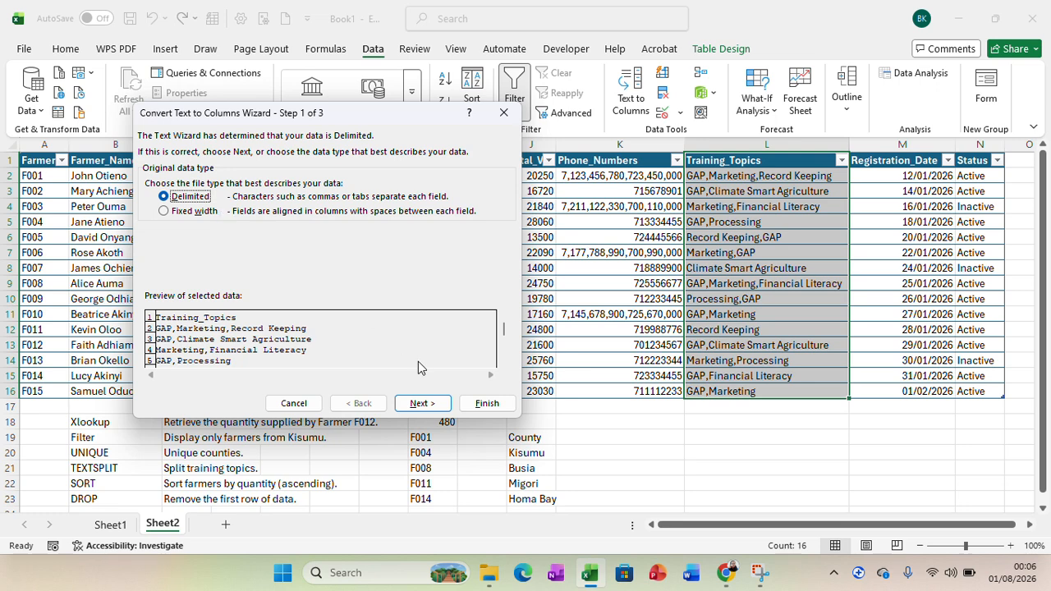
{"action": "left_click", "coordinate": [413, 403]}
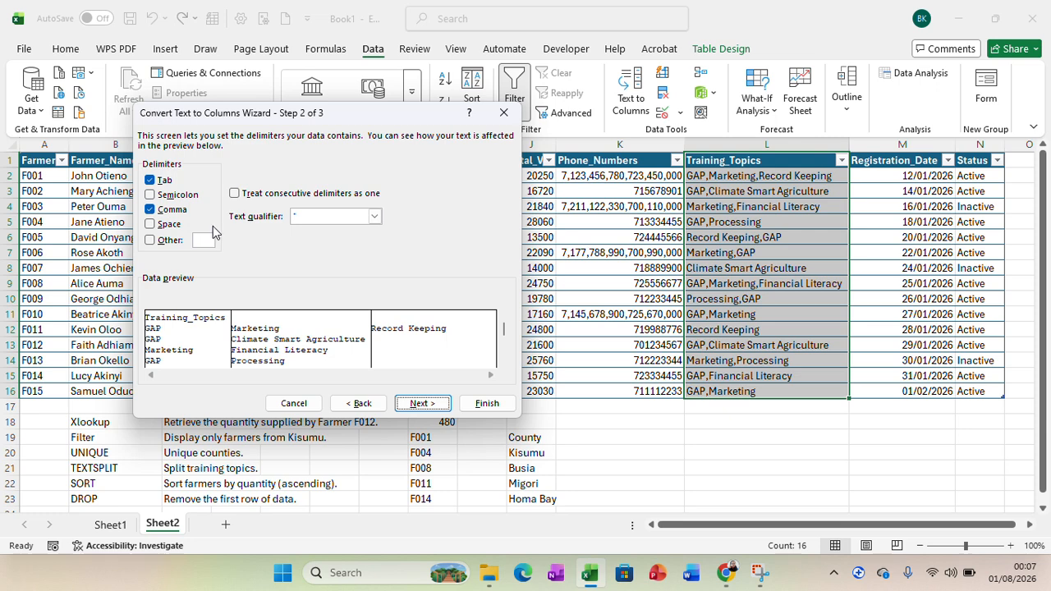
{"action": "left_click", "coordinate": [419, 404]}
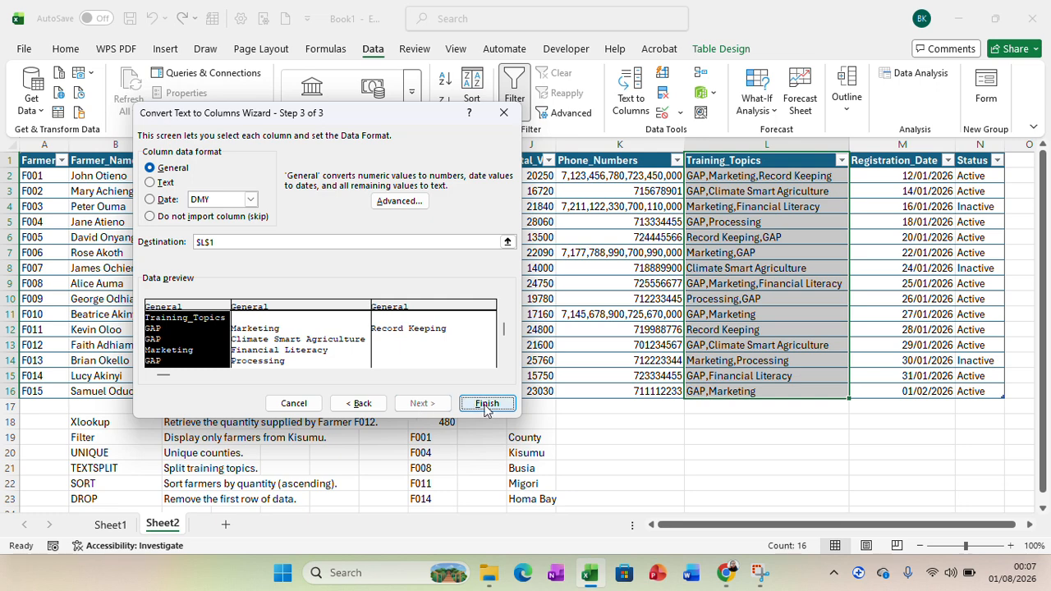
Set the split's destination to cell L19, keep the General format and finish the conversion.
{"action": "left_click", "coordinate": [424, 238]}
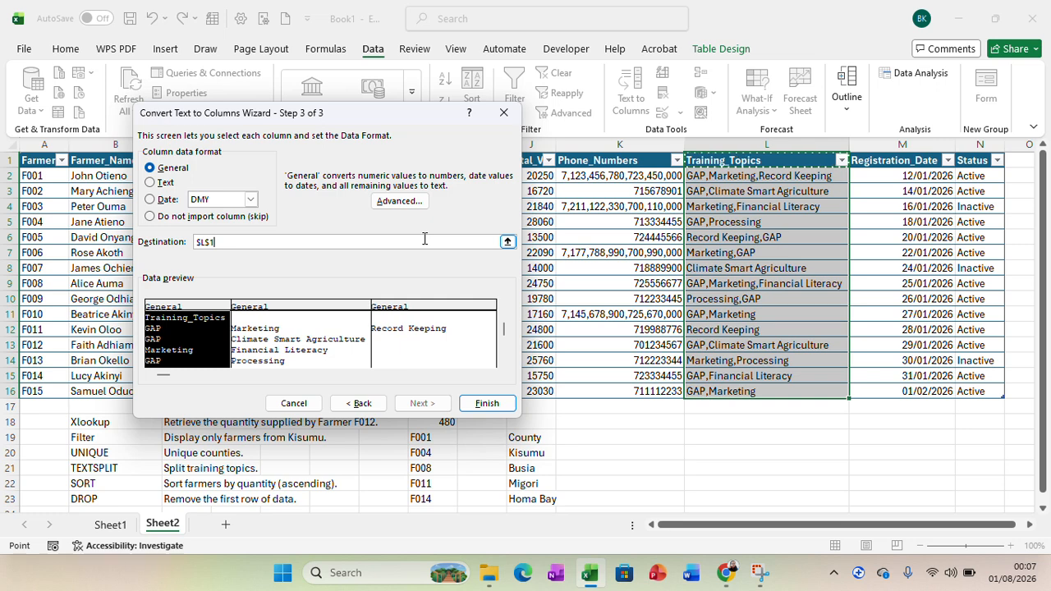
{"action": "key", "text": "BackSpace"}
{"action": "key", "text": "BackSpace"}
{"action": "key", "text": "BackSpace"}
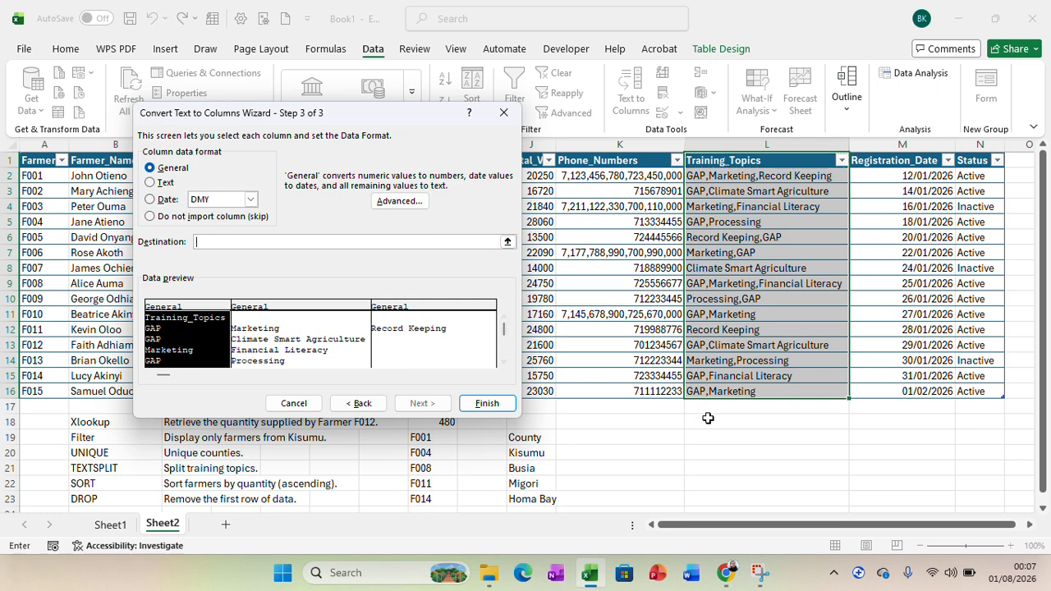
{"action": "left_click", "coordinate": [710, 434]}
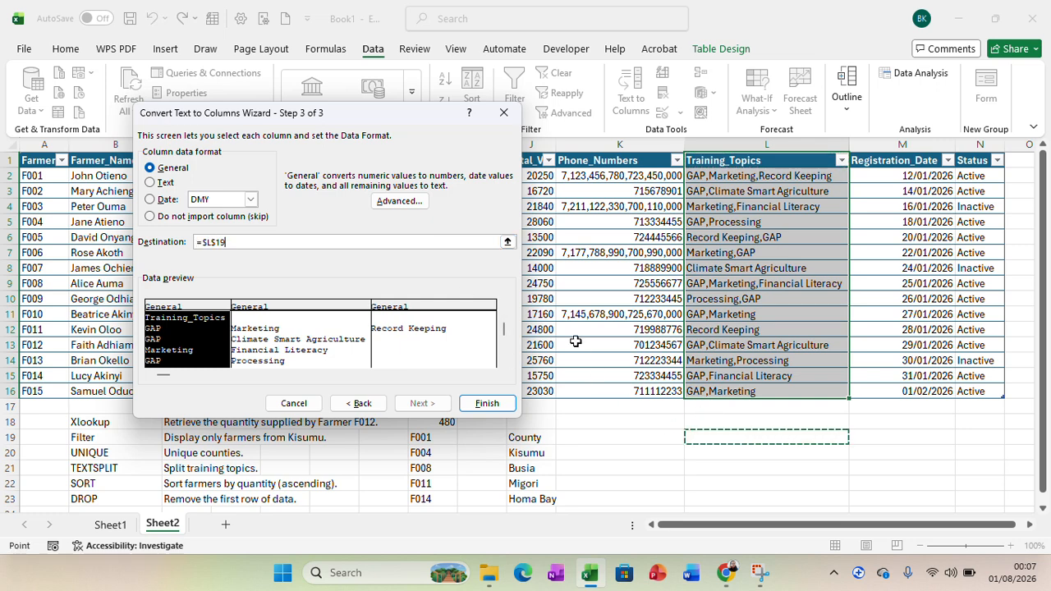
{"action": "left_click", "coordinate": [485, 403]}
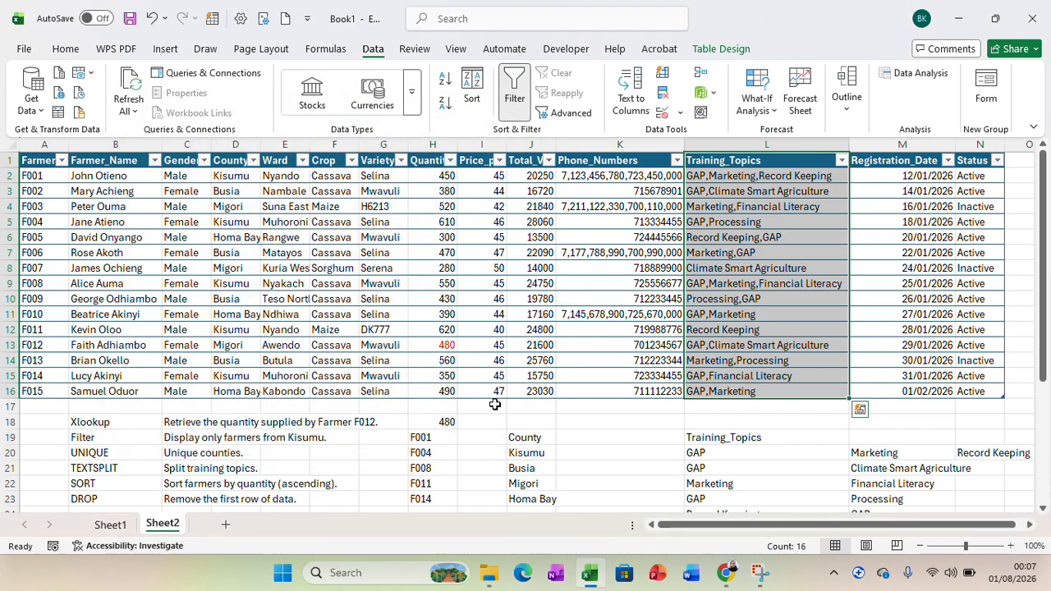
Examine the split training topics starting at L19 and compare them with the original Training_Topics column.
{"action": "left_click_drag", "start_coordinate": [1045, 366], "coordinate": [1047, 450]}
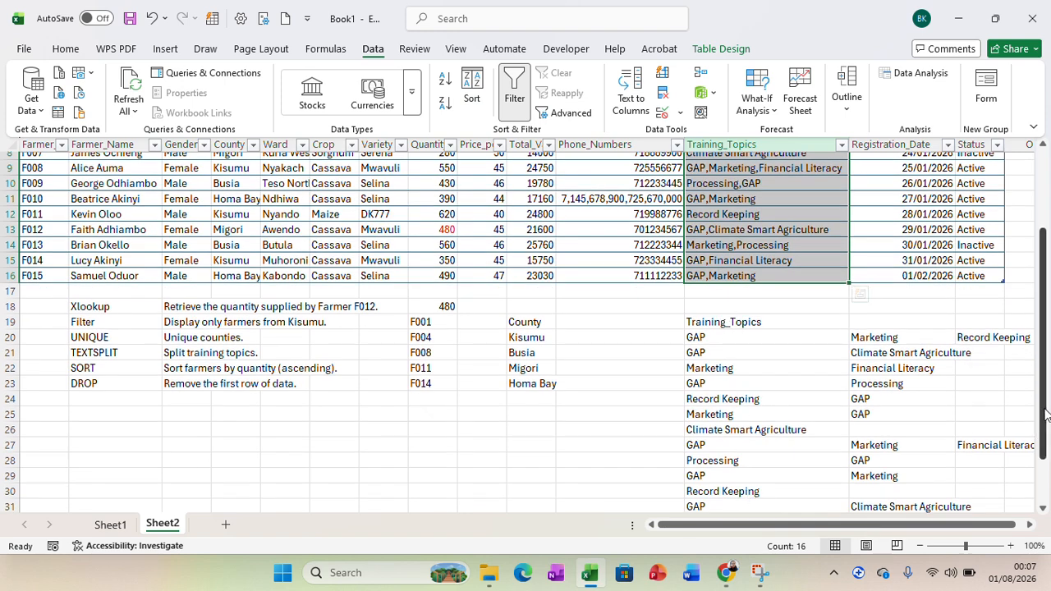
{"action": "left_click_drag", "start_coordinate": [1046, 415], "coordinate": [1004, 329]}
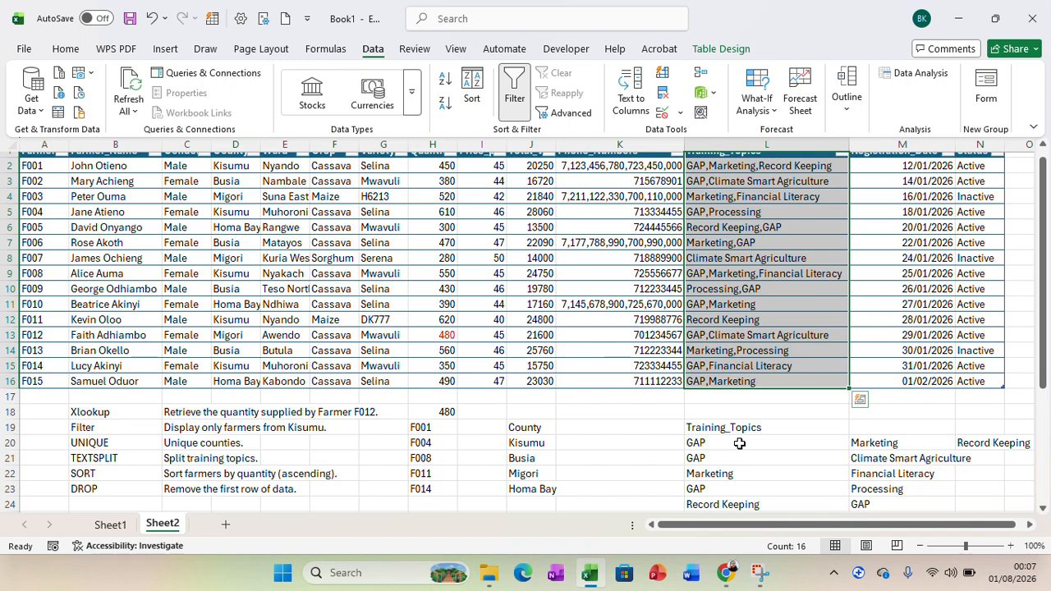
{"action": "left_click", "coordinate": [749, 427]}
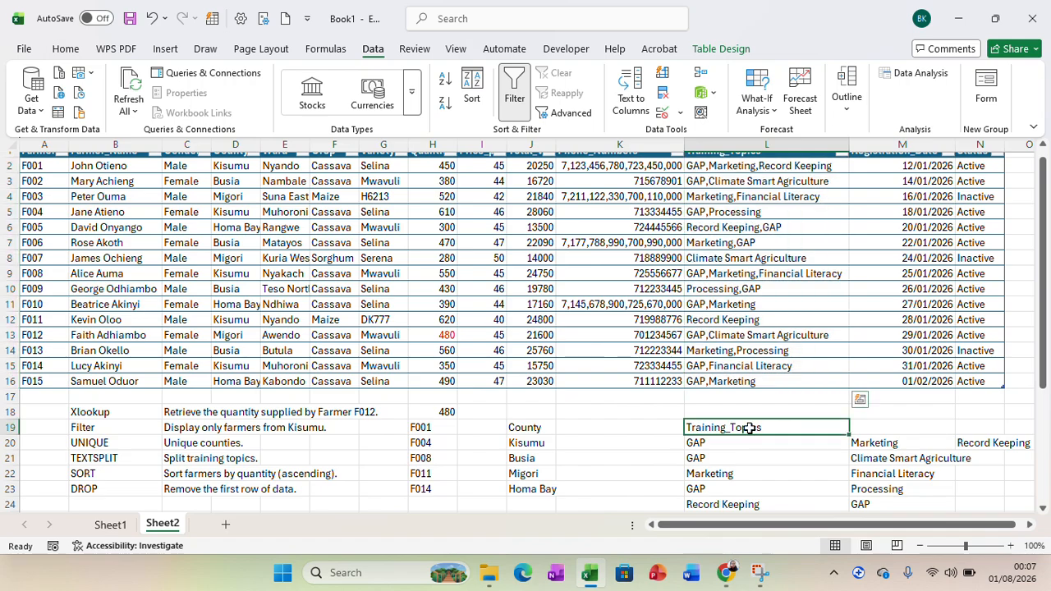
{"action": "left_click_drag", "start_coordinate": [749, 428], "coordinate": [981, 485]}
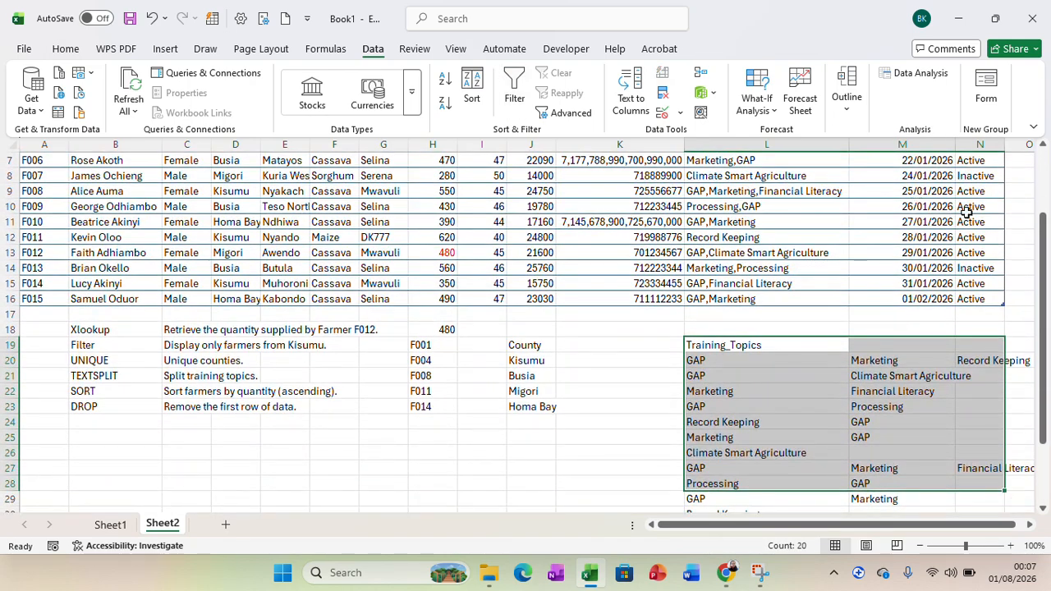
{"action": "left_click_drag", "start_coordinate": [1044, 274], "coordinate": [1044, 212]}
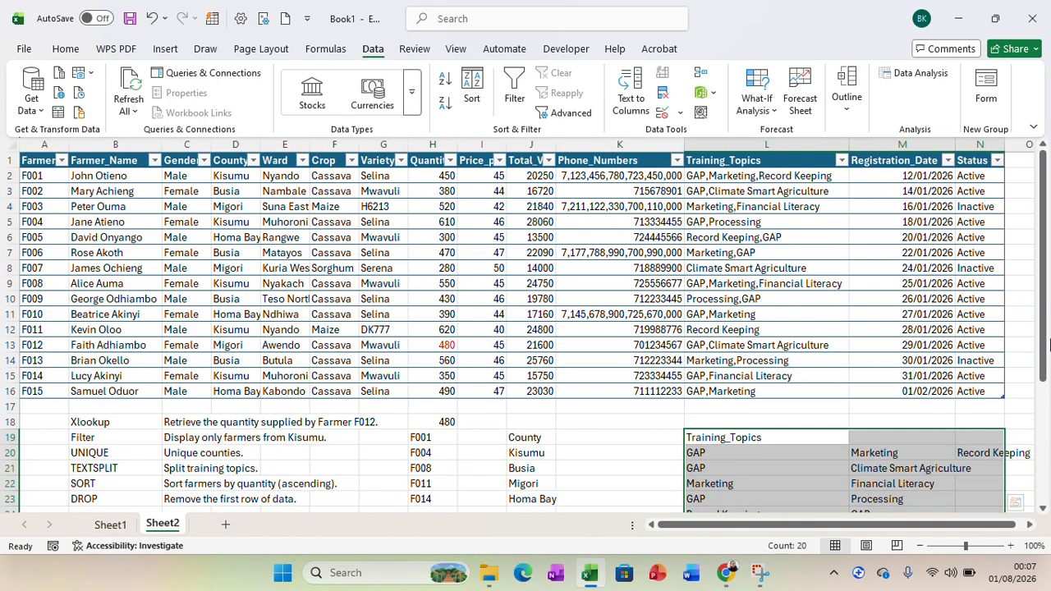
{"action": "left_click_drag", "start_coordinate": [1046, 344], "coordinate": [1025, 417]}
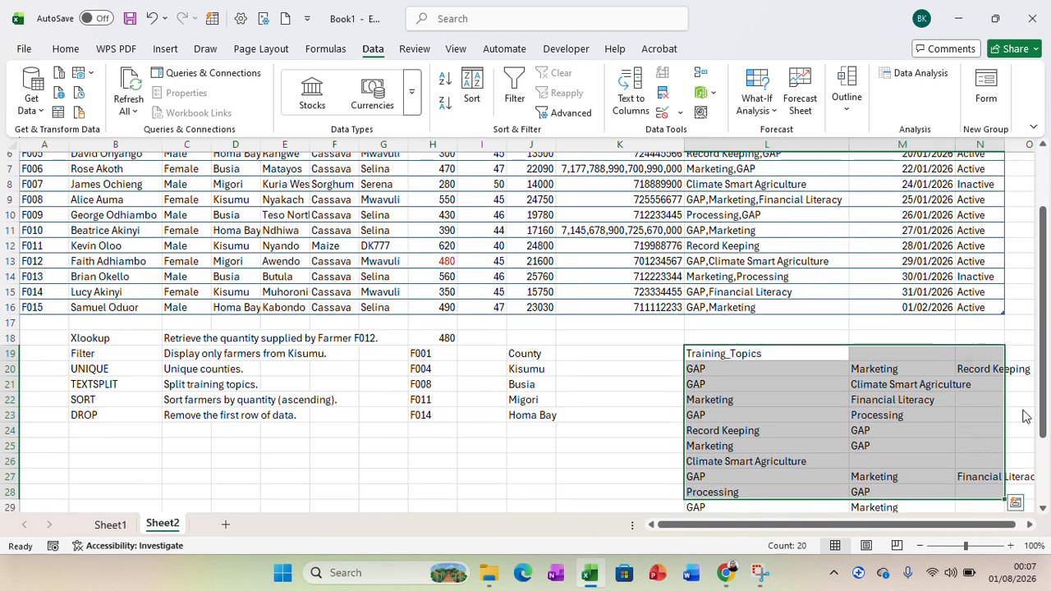
In D27, enter a SORT formula over the whole Quantity_kg column, header included, with sort index 1.
{"action": "left_click", "coordinate": [240, 475]}
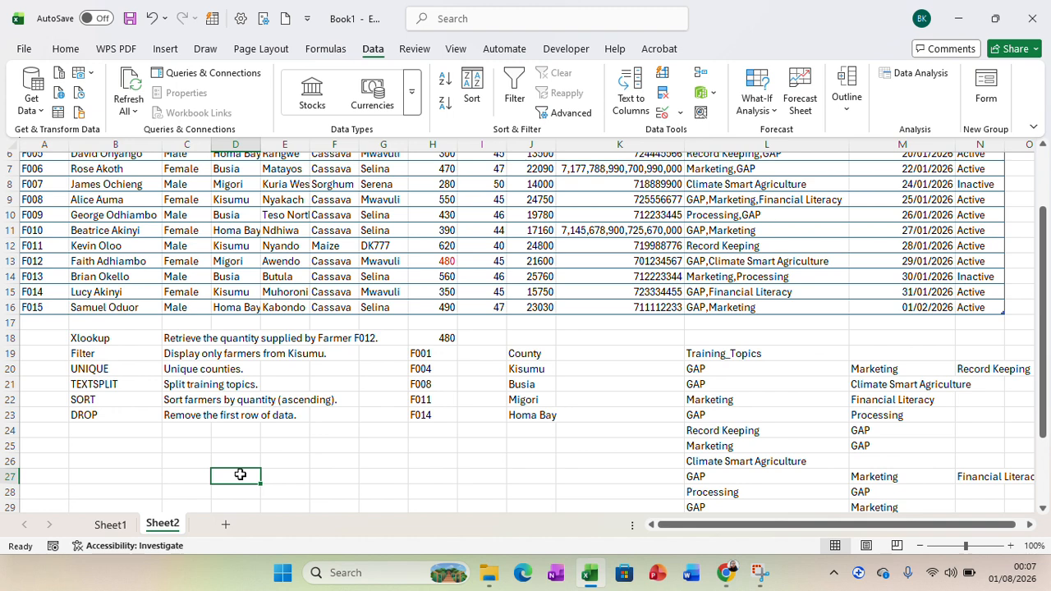
{"action": "type", "text": "=sort"}
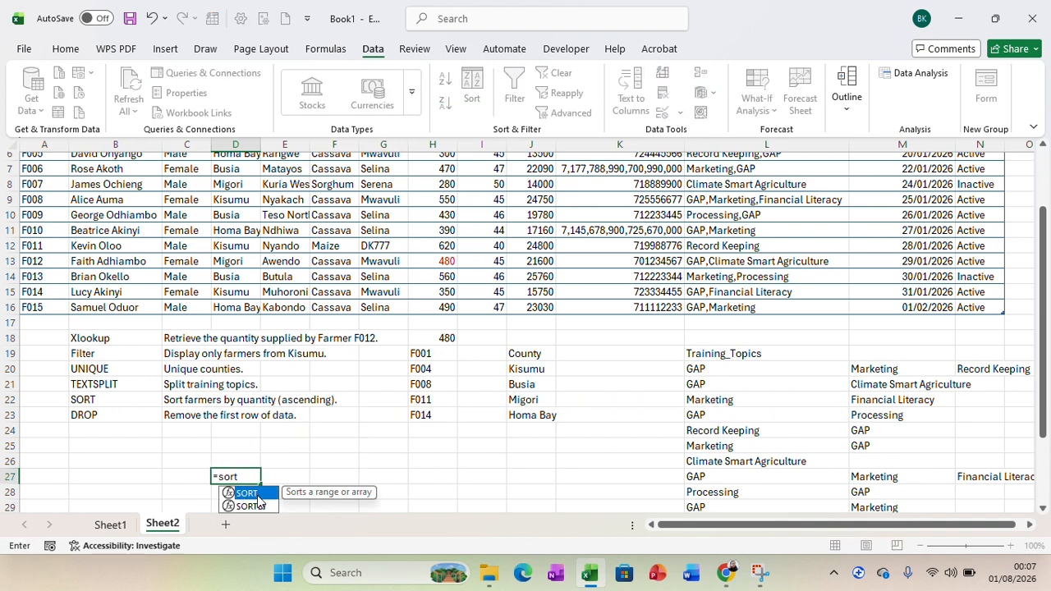
{"action": "double_click", "coordinate": [255, 492]}
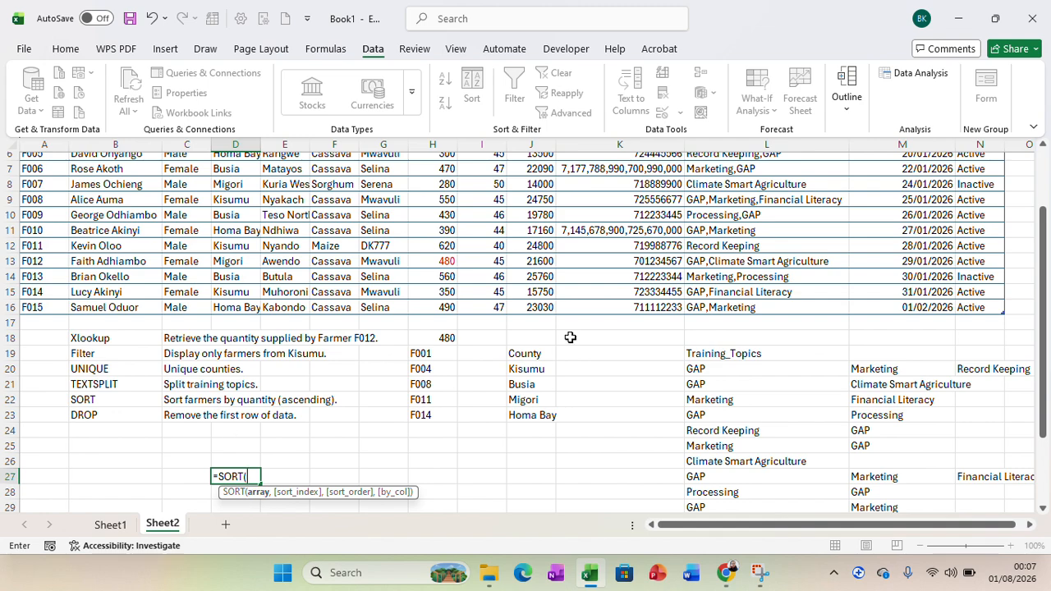
{"action": "left_click_drag", "start_coordinate": [1043, 326], "coordinate": [1044, 268]}
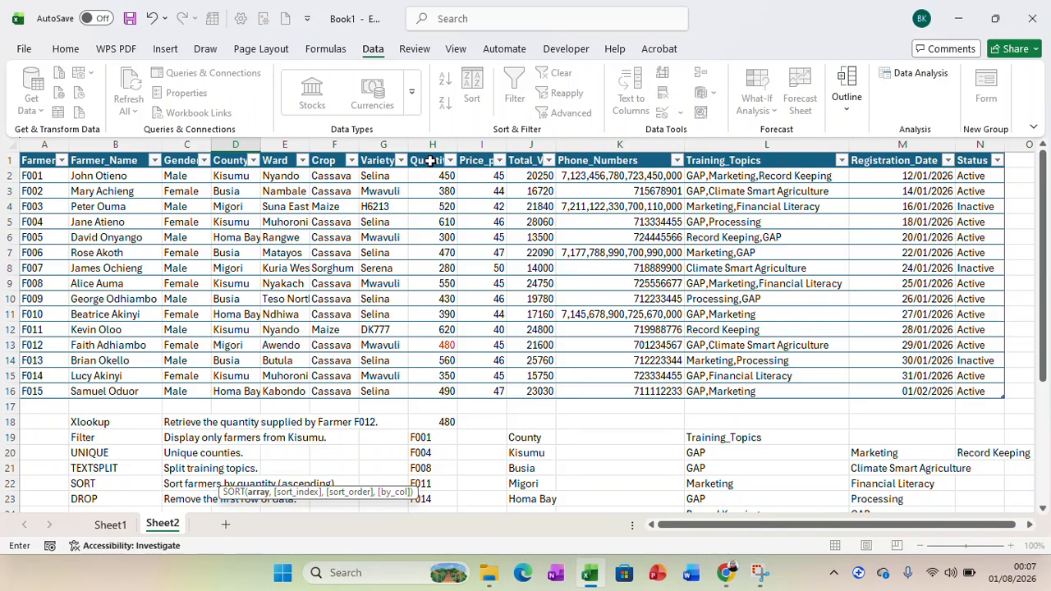
{"action": "left_click_drag", "start_coordinate": [430, 160], "coordinate": [435, 392]}
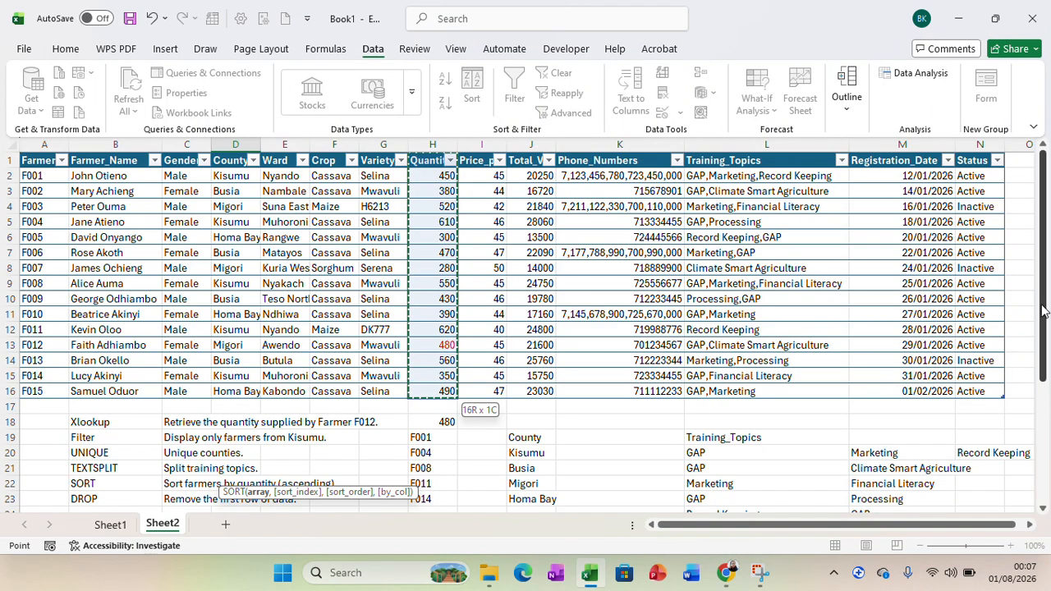
{"action": "left_click_drag", "start_coordinate": [1043, 310], "coordinate": [1047, 419]}
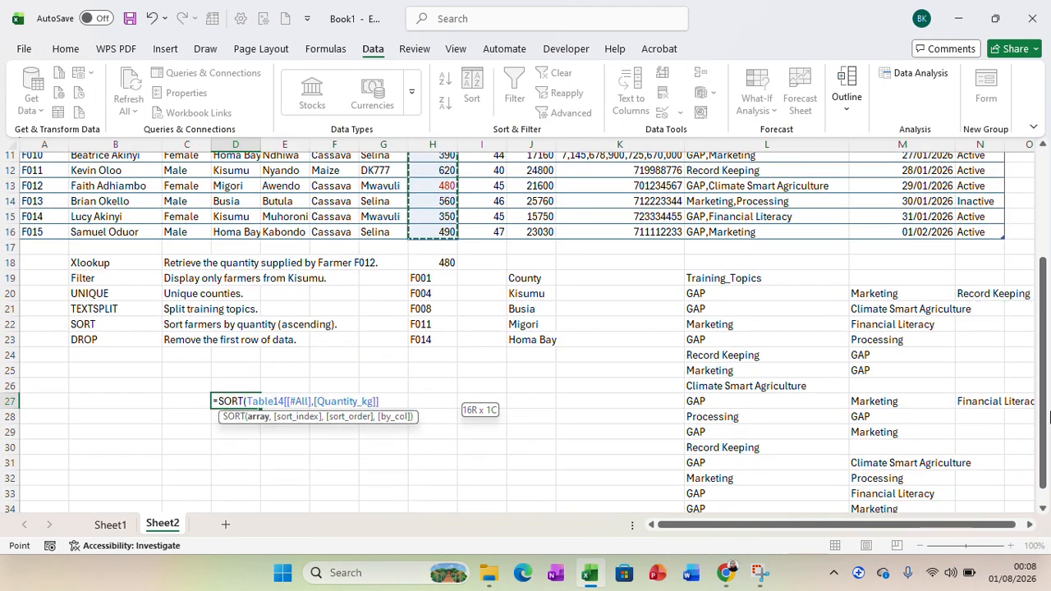
{"action": "type", "text": ","}
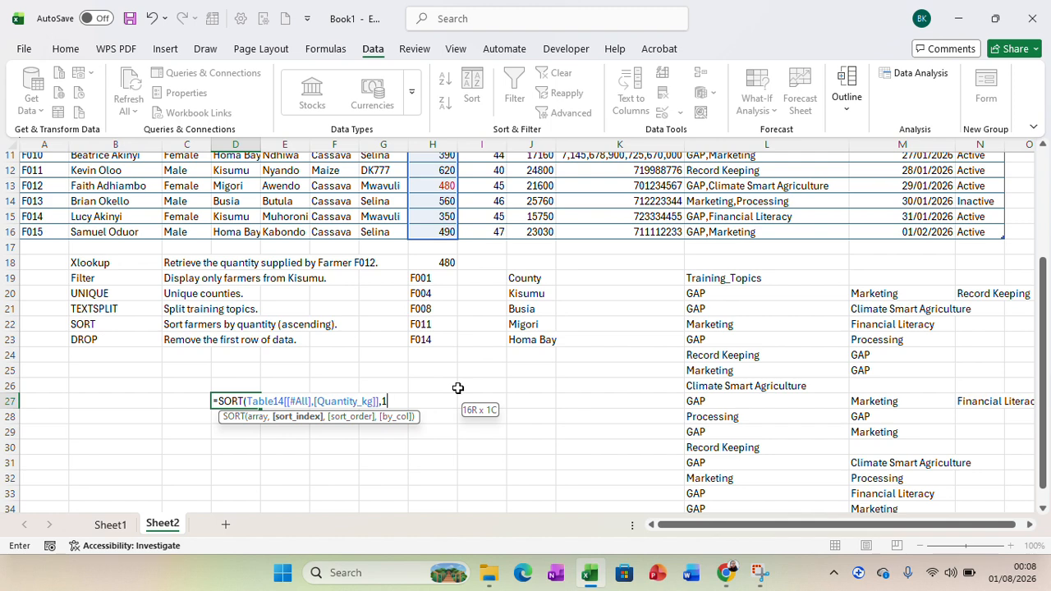
{"action": "type", "text": "1)"}
{"action": "key", "text": "Return"}
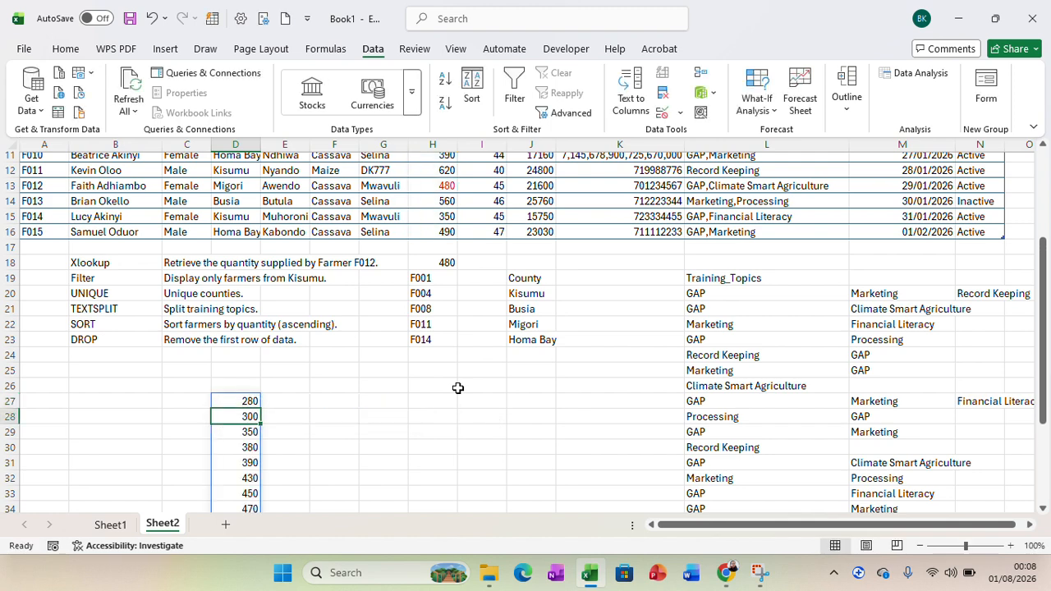
{"action": "left_click_drag", "start_coordinate": [1047, 339], "coordinate": [1046, 416]}
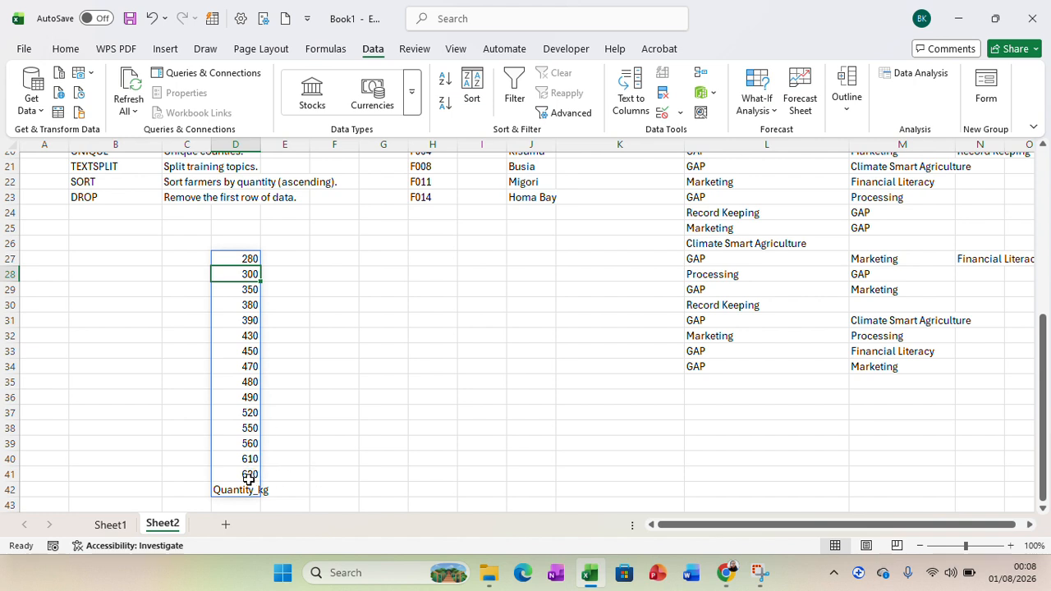
{"action": "left_click", "coordinate": [336, 261]}
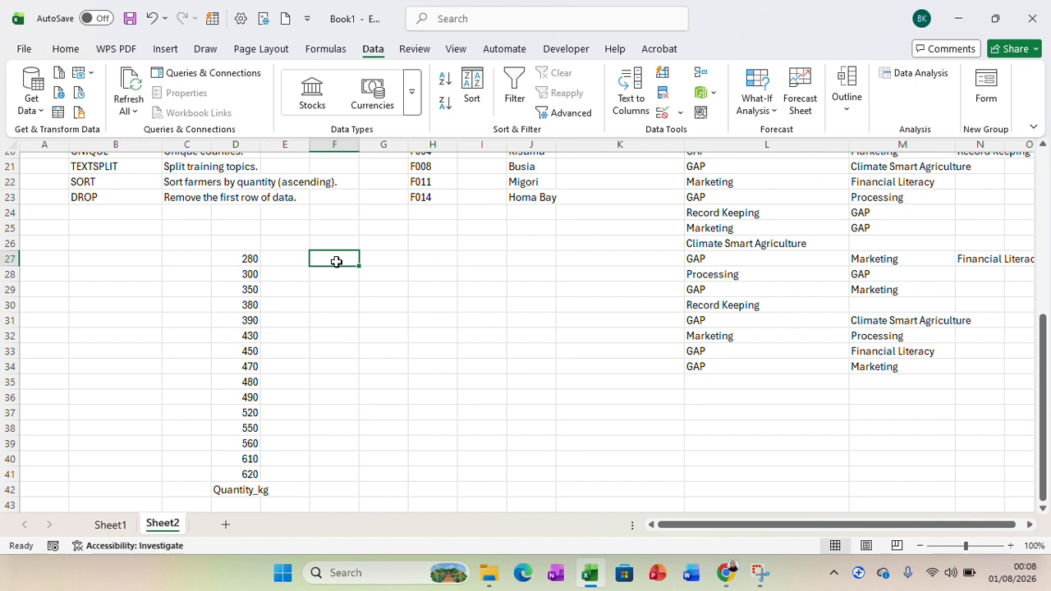
{"action": "type", "text": "=dr"}
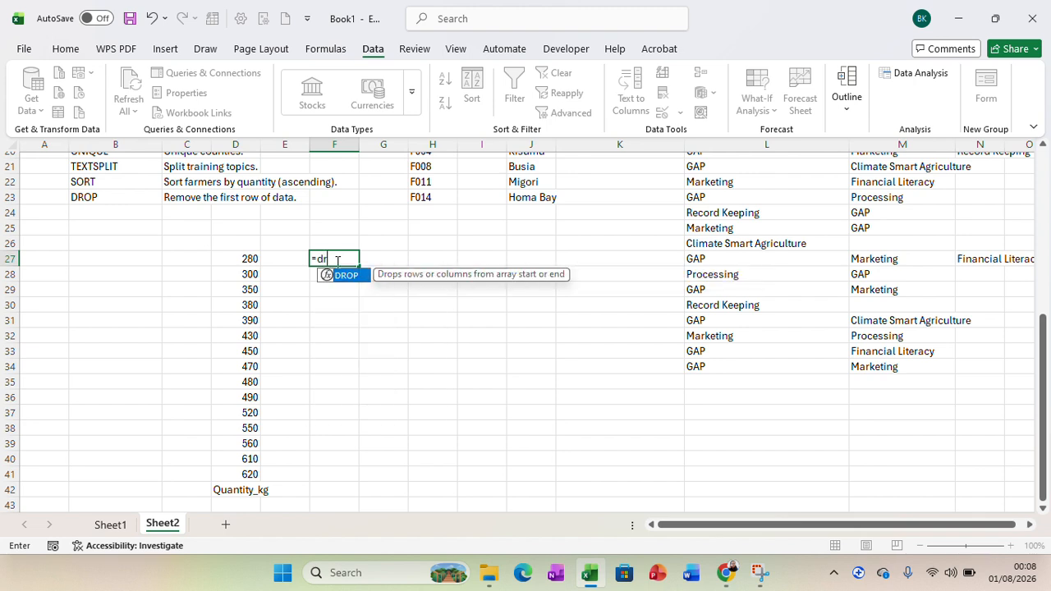
{"action": "double_click", "coordinate": [350, 275]}
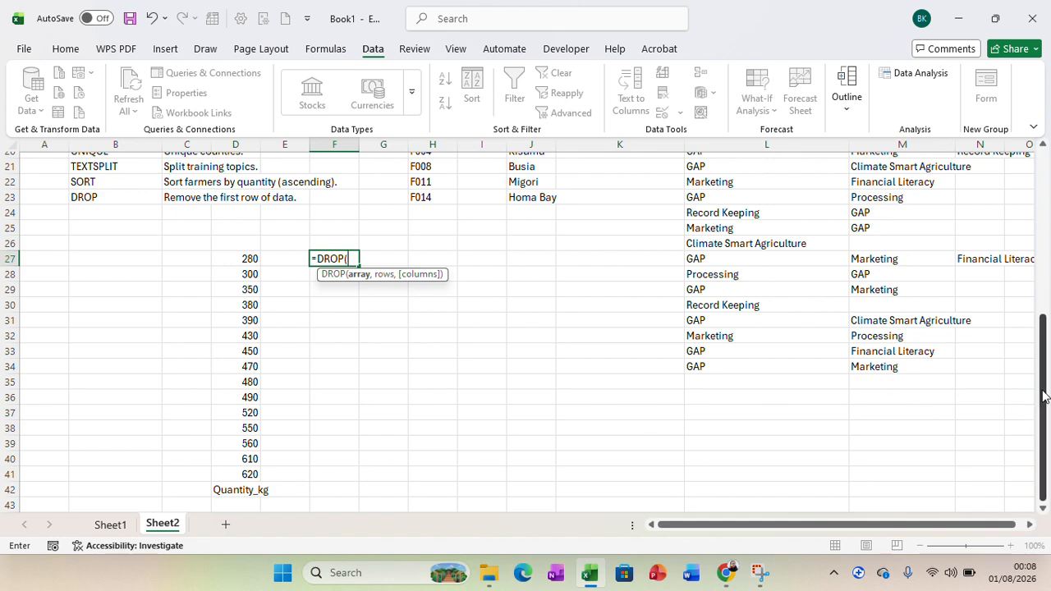
{"action": "left_click_drag", "start_coordinate": [1043, 397], "coordinate": [1046, 179]}
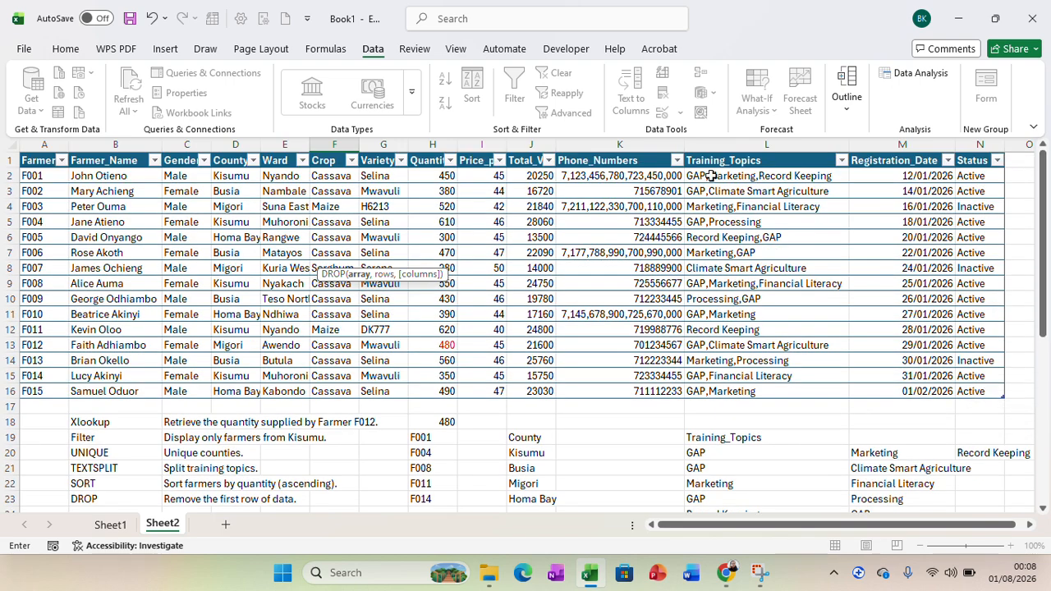
{"action": "left_click", "coordinate": [70, 156]}
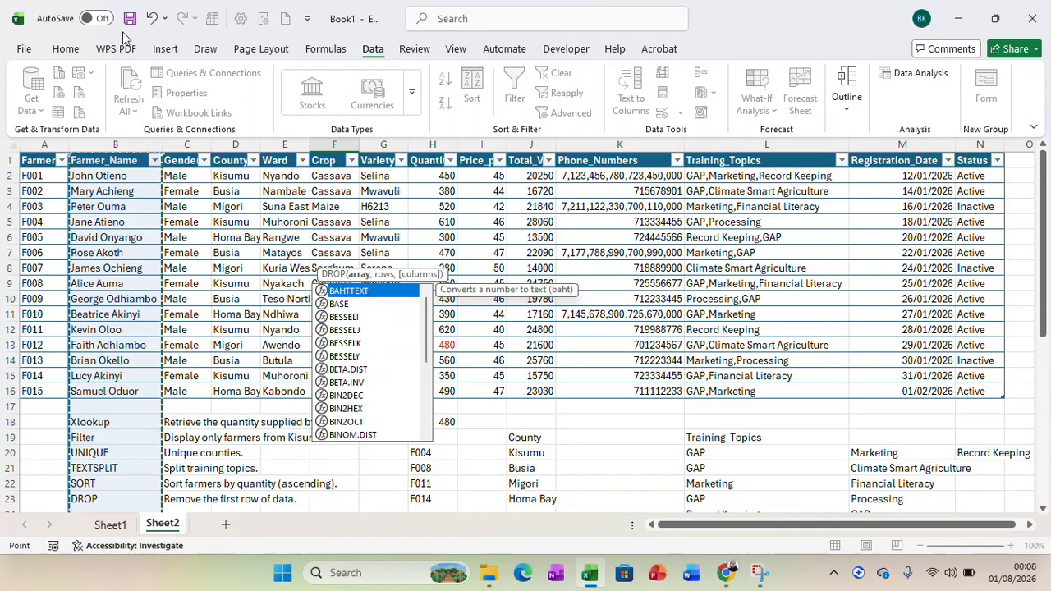
{"action": "left_click", "coordinate": [151, 20]}
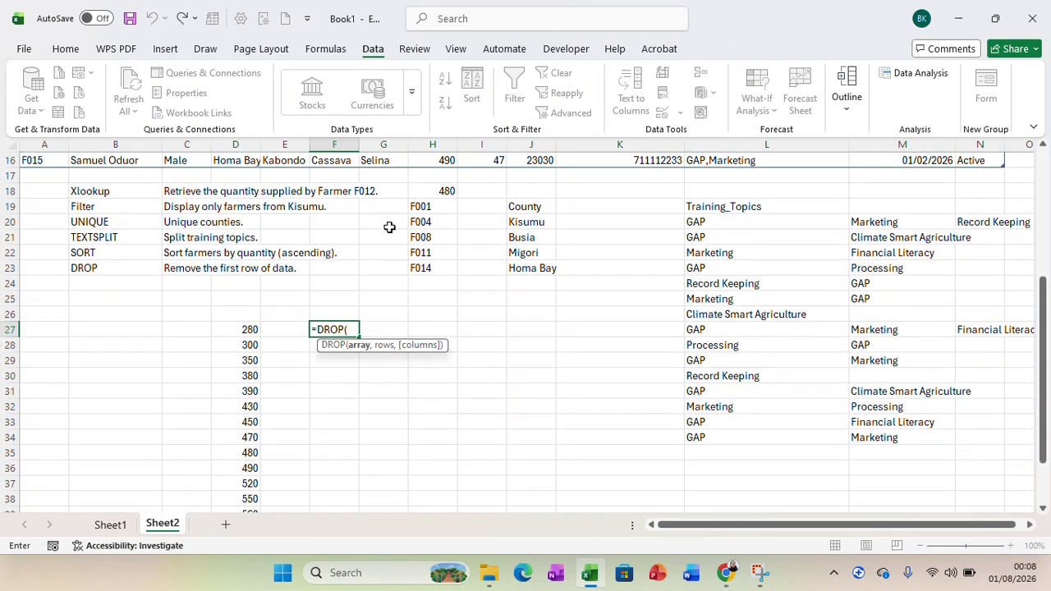
{"action": "left_click_drag", "start_coordinate": [1043, 323], "coordinate": [1044, 175]}
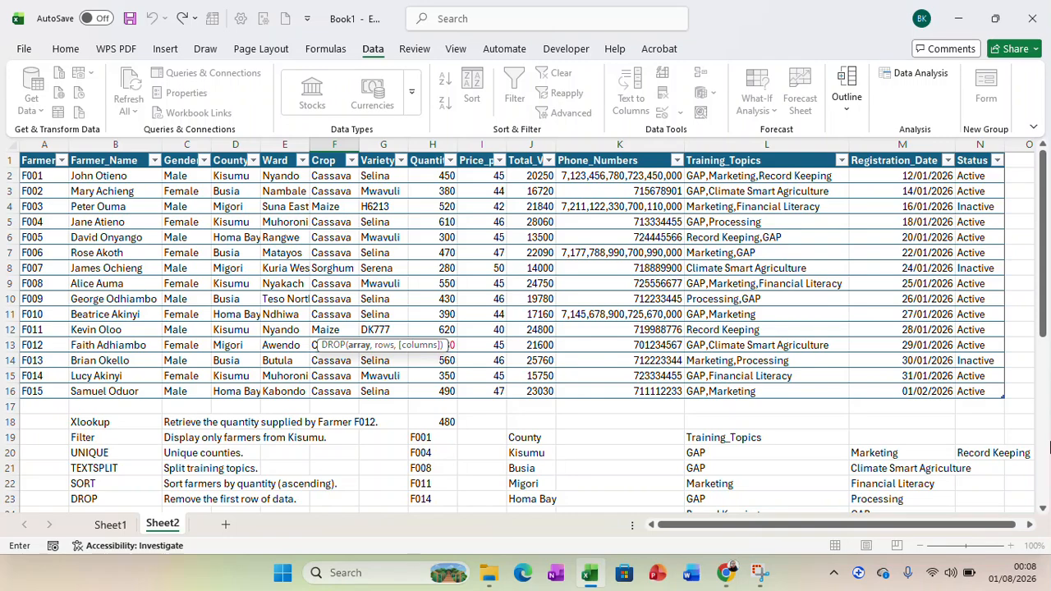
{"action": "left_click", "coordinate": [1043, 436]}
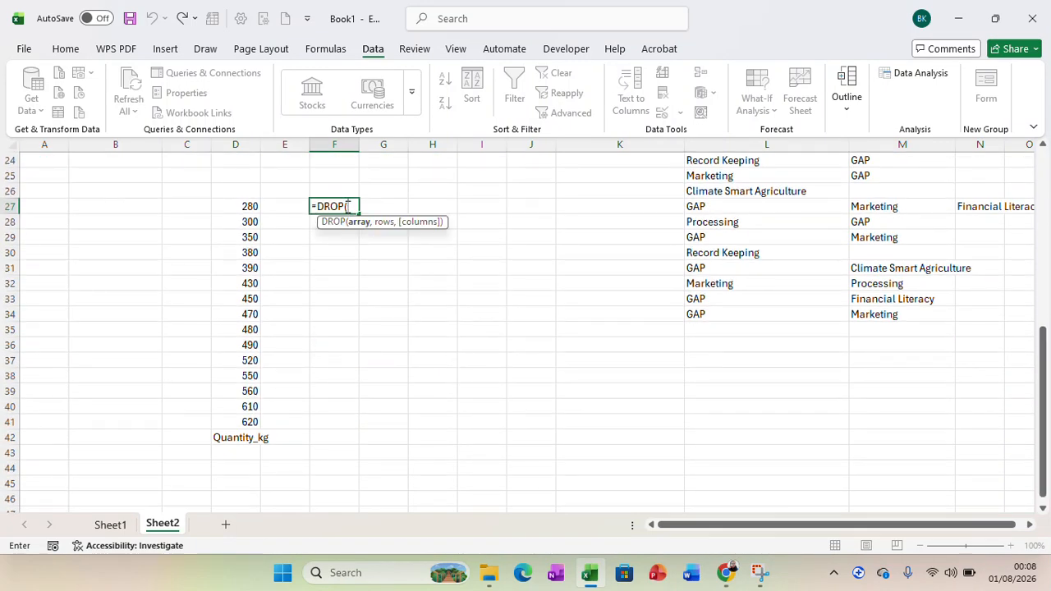
{"action": "key", "text": "BackSpace"}
{"action": "key", "text": "BackSpace"}
{"action": "key", "text": "BackSpace"}
{"action": "key", "text": "BackSpace"}
{"action": "key", "text": "BackSpace"}
{"action": "key", "text": "BackSpace"}
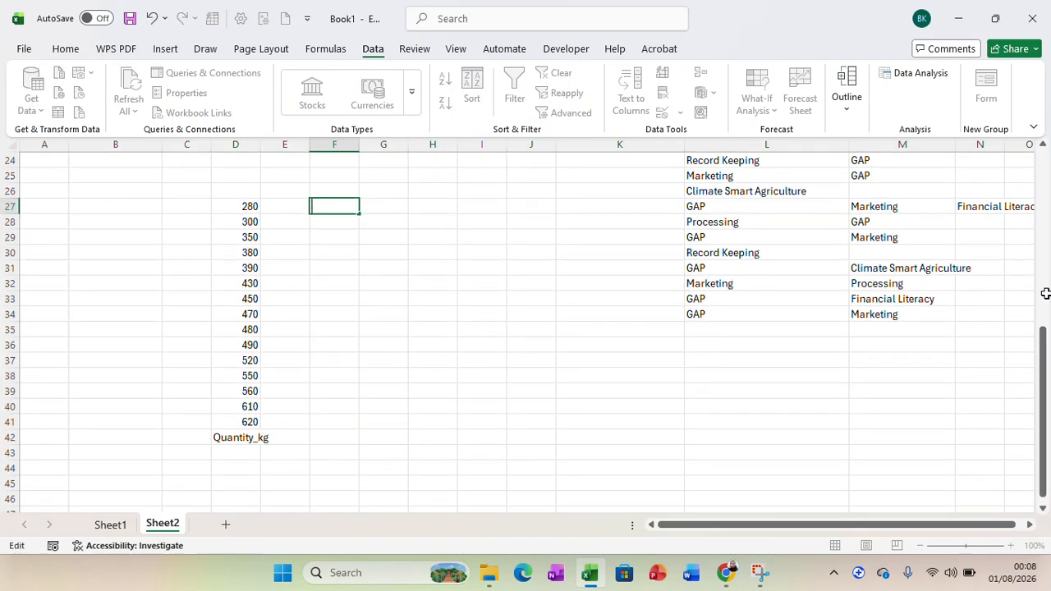
Widen column A of the farmer table enough to fit the full Farmer_ID header.
{"action": "left_click_drag", "start_coordinate": [1045, 370], "coordinate": [1045, 189]}
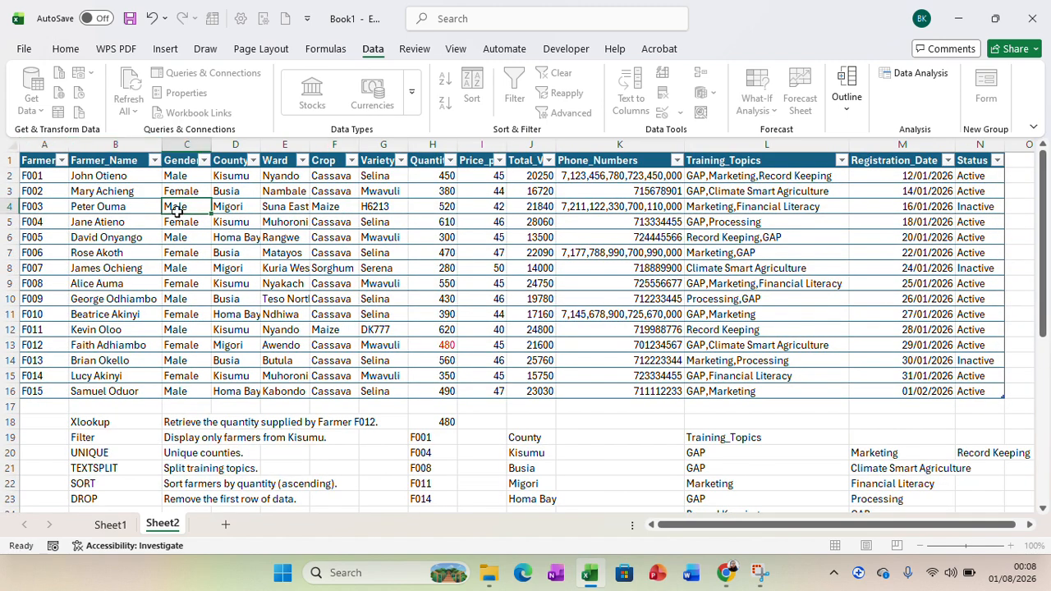
{"action": "left_click", "coordinate": [174, 208]}
{"action": "left_click_drag", "start_coordinate": [69, 145], "coordinate": [87, 144]}
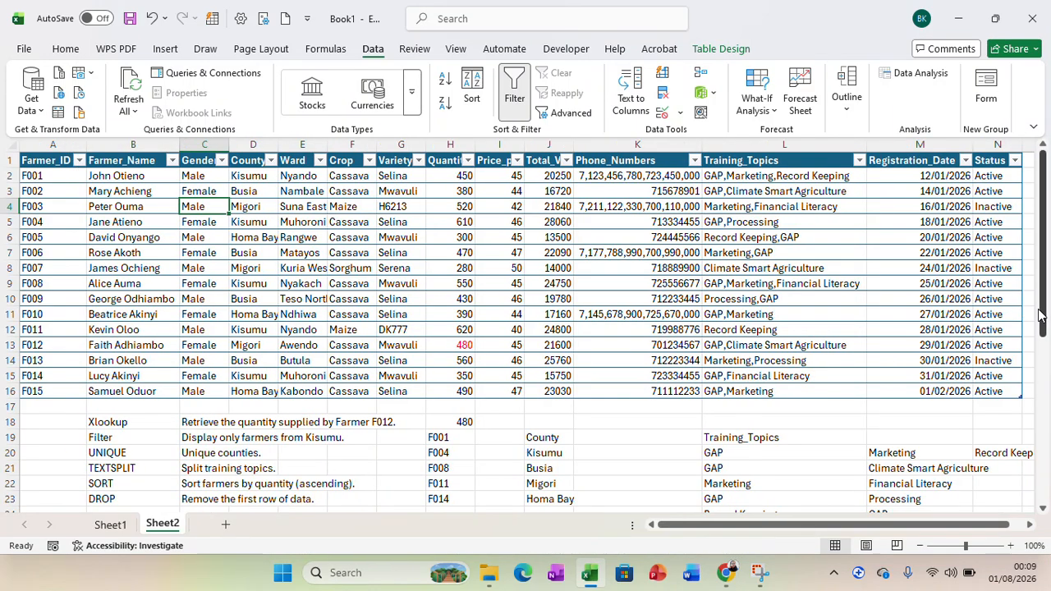
In G31, enter a DROP formula over the whole Farmer_ID column, header included, with 1 as the number of rows to remove.
{"action": "left_click_drag", "start_coordinate": [1038, 314], "coordinate": [1038, 461]}
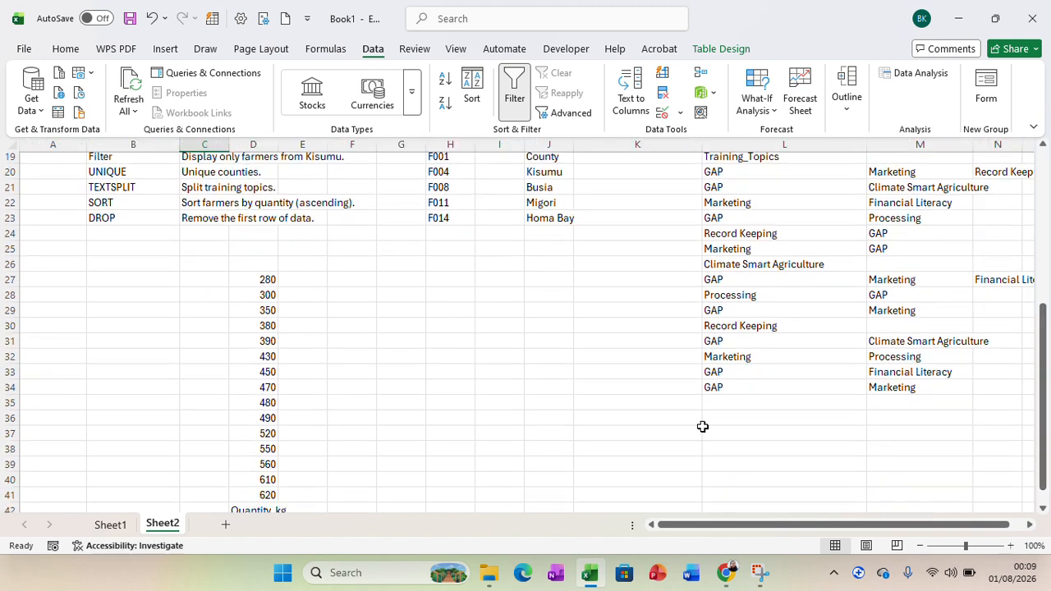
{"action": "left_click", "coordinate": [399, 341]}
{"action": "type", "text": "="}
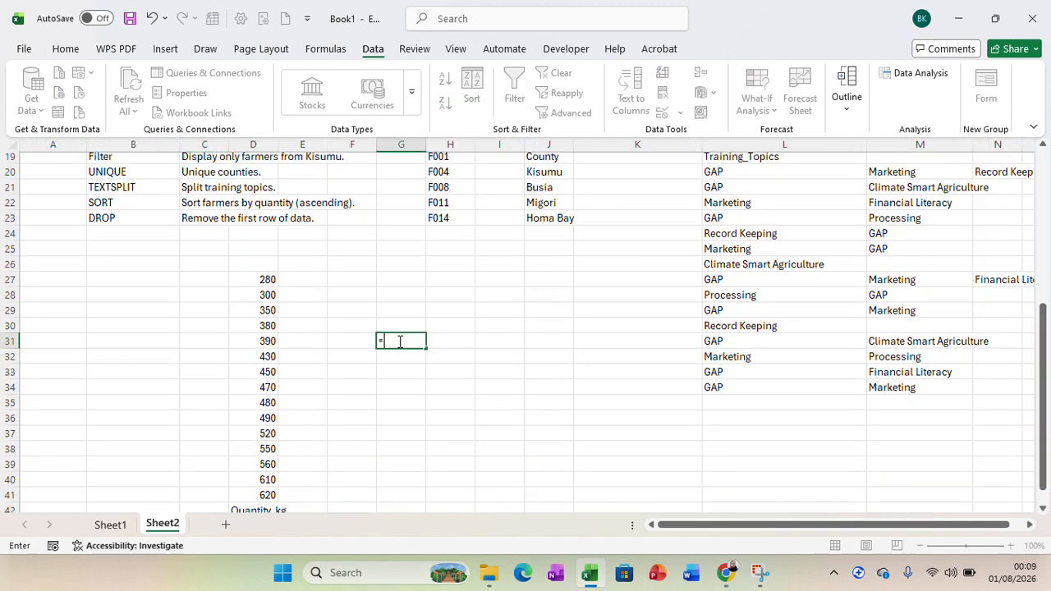
{"action": "type", "text": "dro"}
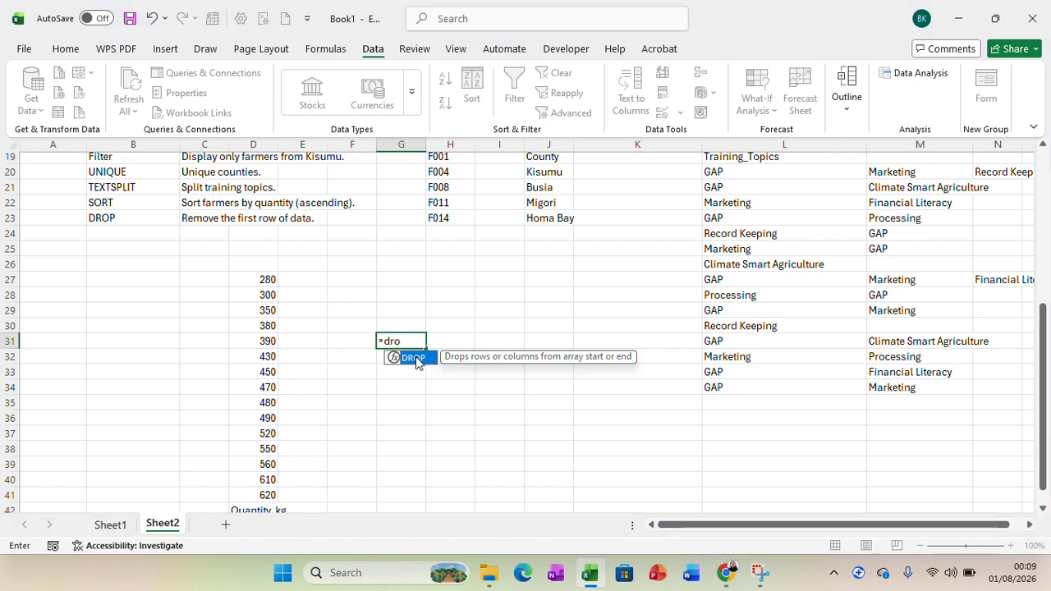
{"action": "double_click", "coordinate": [415, 357]}
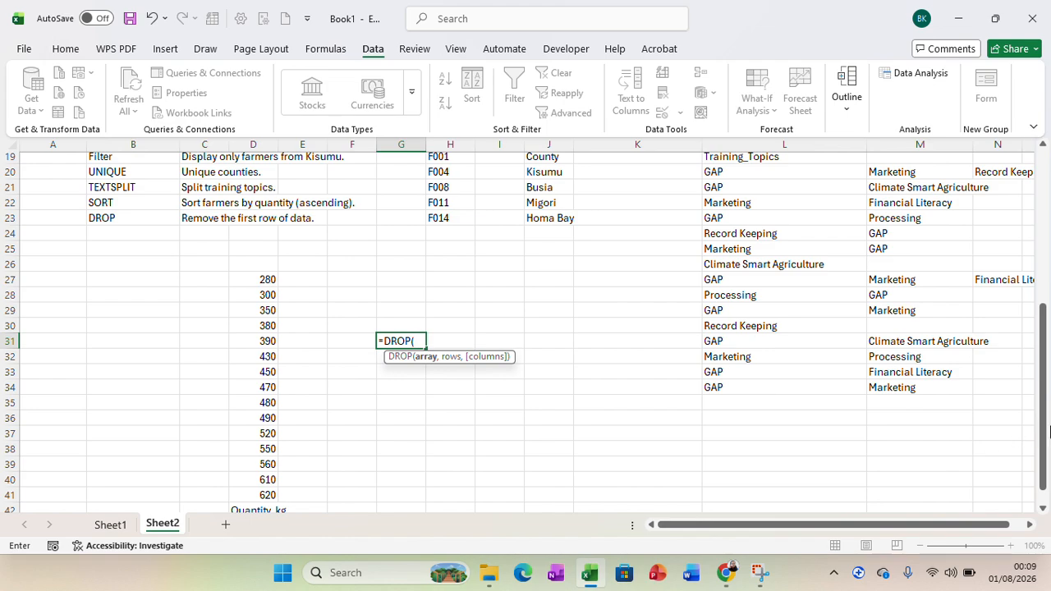
{"action": "left_click_drag", "start_coordinate": [1048, 432], "coordinate": [1048, 252]}
{"action": "left_click_drag", "start_coordinate": [64, 160], "coordinate": [62, 388]}
{"action": "left_click_drag", "start_coordinate": [1043, 326], "coordinate": [1048, 475]}
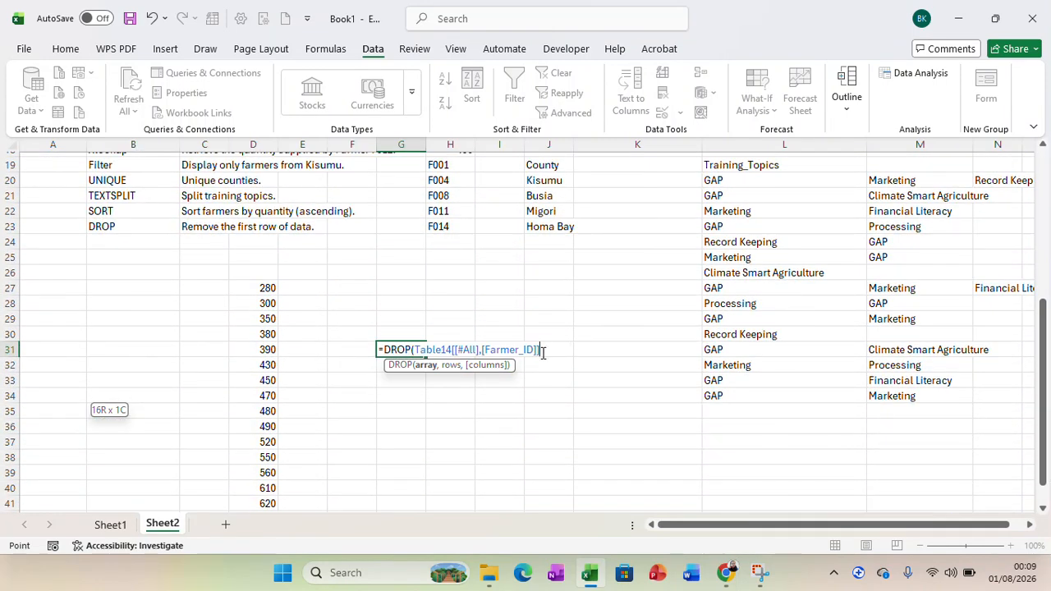
{"action": "type", "text": ","}
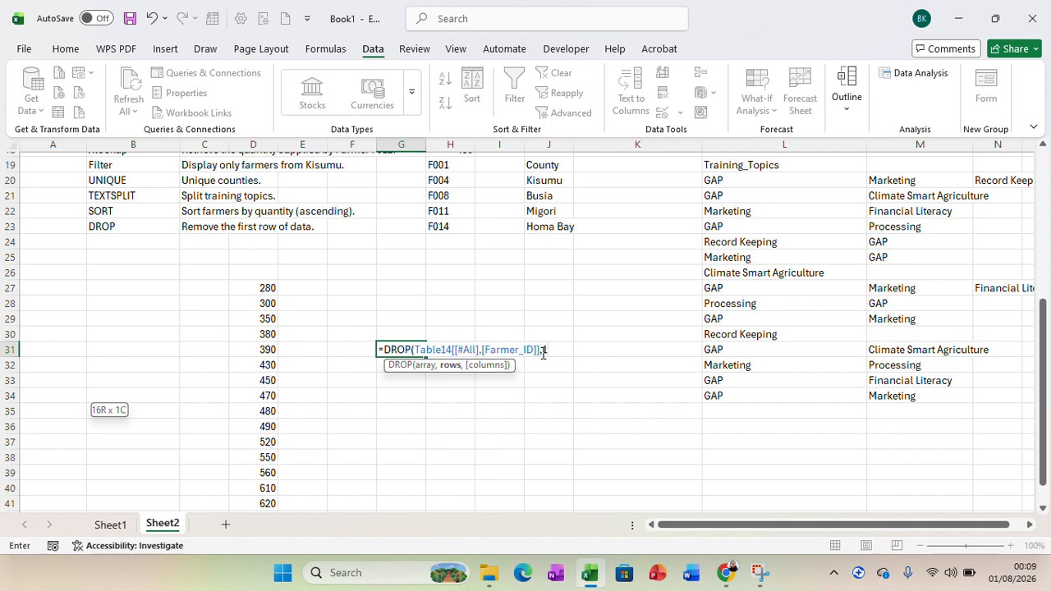
{"action": "type", "text": "1)"}
{"action": "key", "text": "Return"}
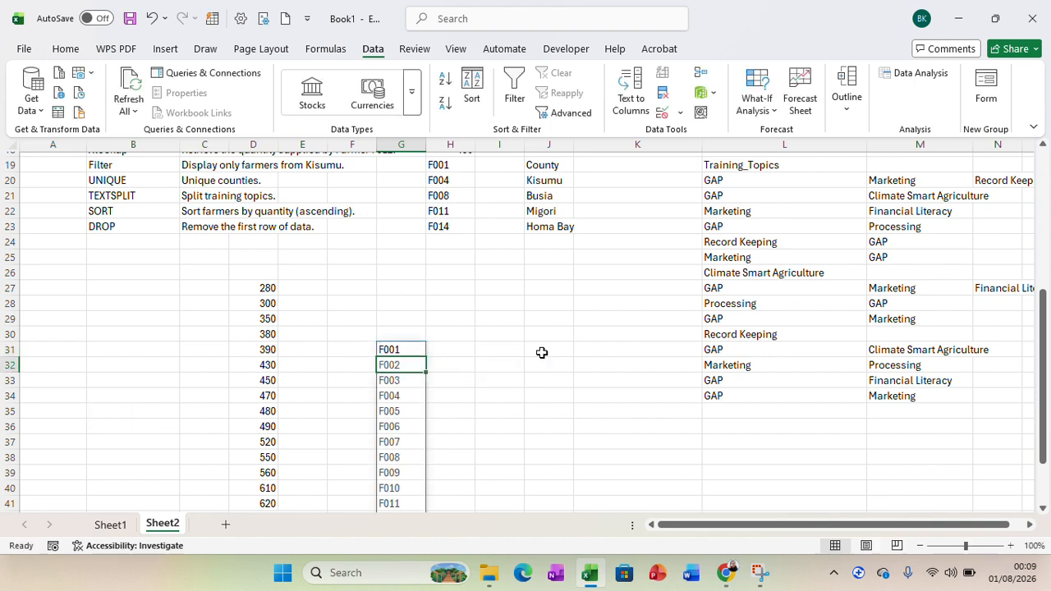
Compare the DROP output starting at G31 with the original Farmer_ID column, and review the function task list in rows 18 to 23.
{"action": "left_click_drag", "start_coordinate": [1044, 421], "coordinate": [1049, 257]}
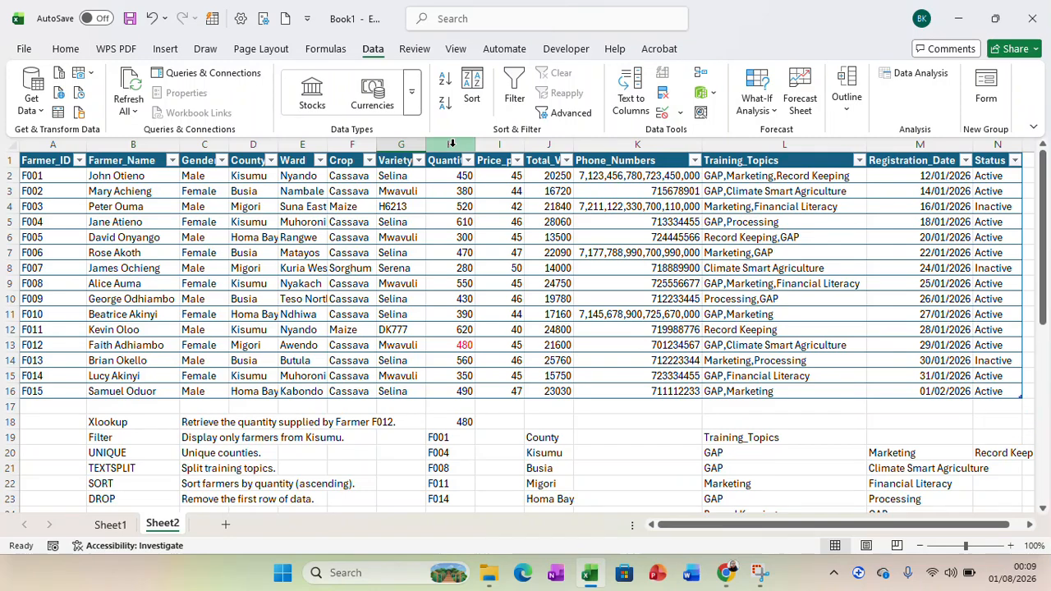
{"action": "left_click", "coordinate": [59, 163]}
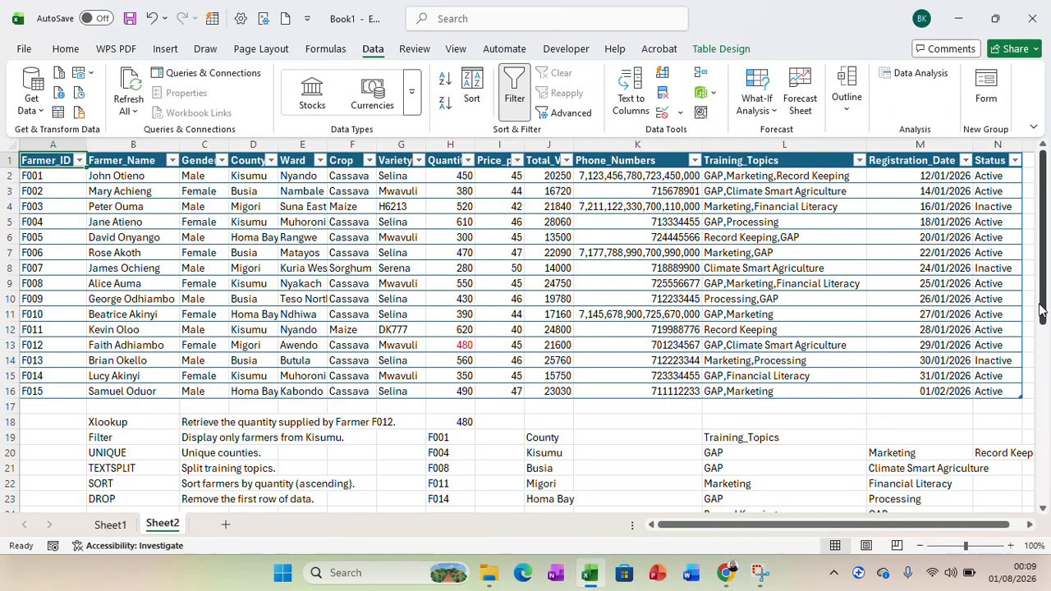
{"action": "left_click_drag", "start_coordinate": [1042, 309], "coordinate": [1045, 501]}
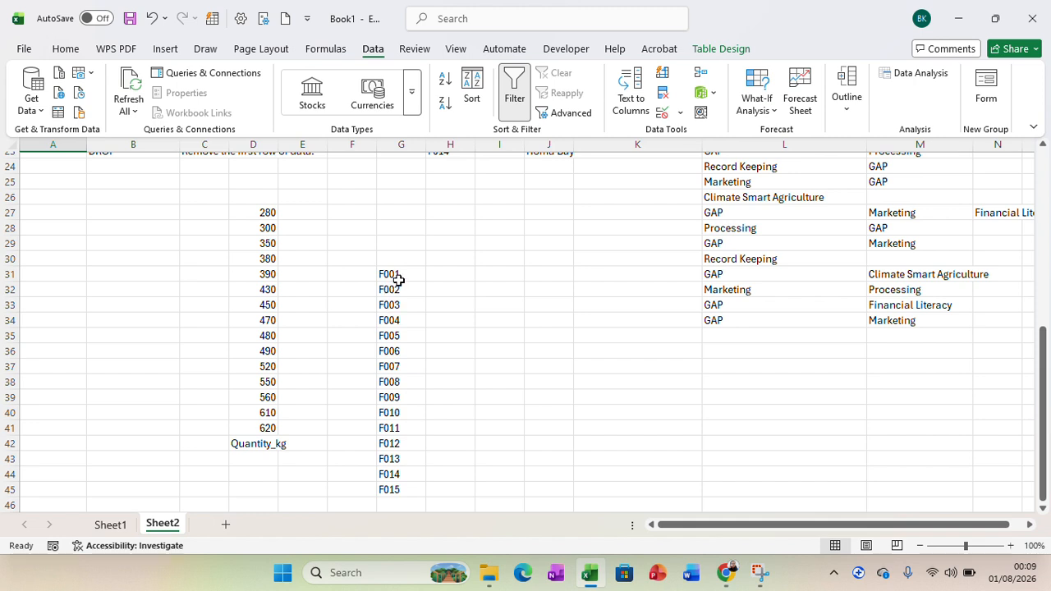
{"action": "left_click_drag", "start_coordinate": [402, 276], "coordinate": [411, 499]}
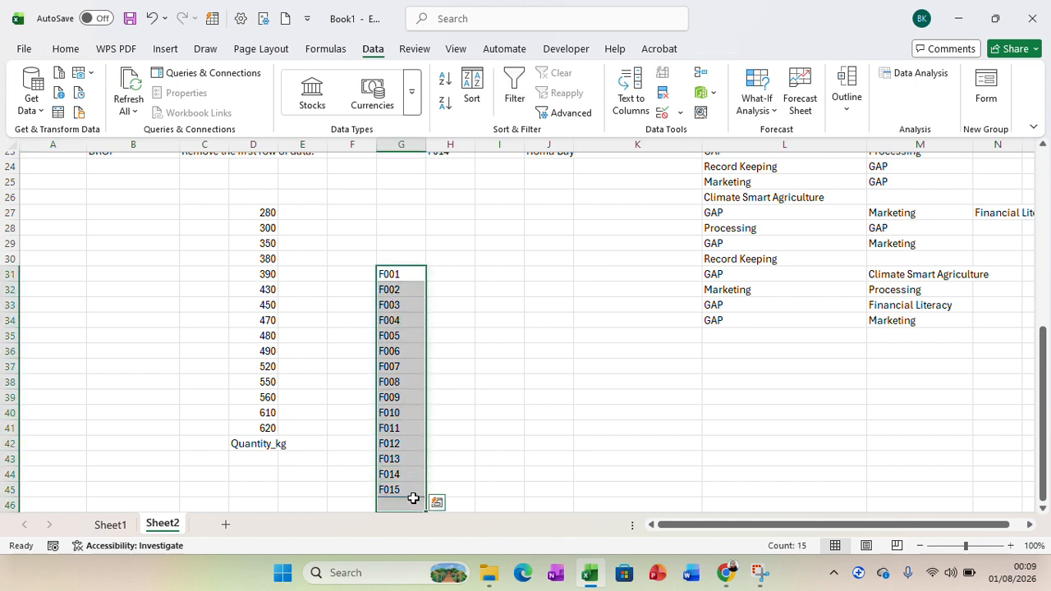
{"action": "left_click", "coordinate": [551, 431]}
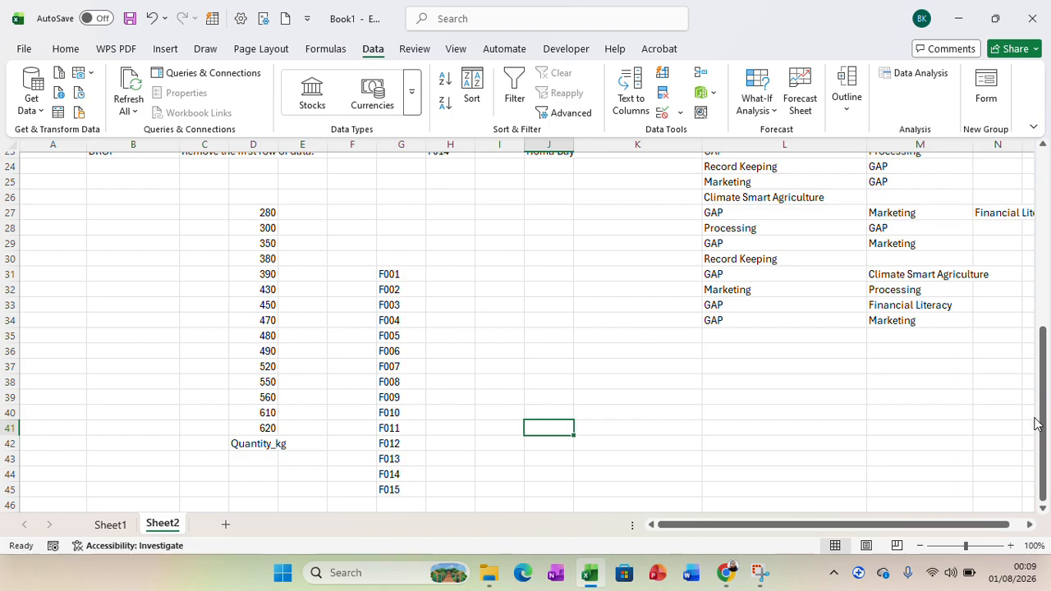
{"action": "left_click_drag", "start_coordinate": [1045, 417], "coordinate": [1045, 410]}
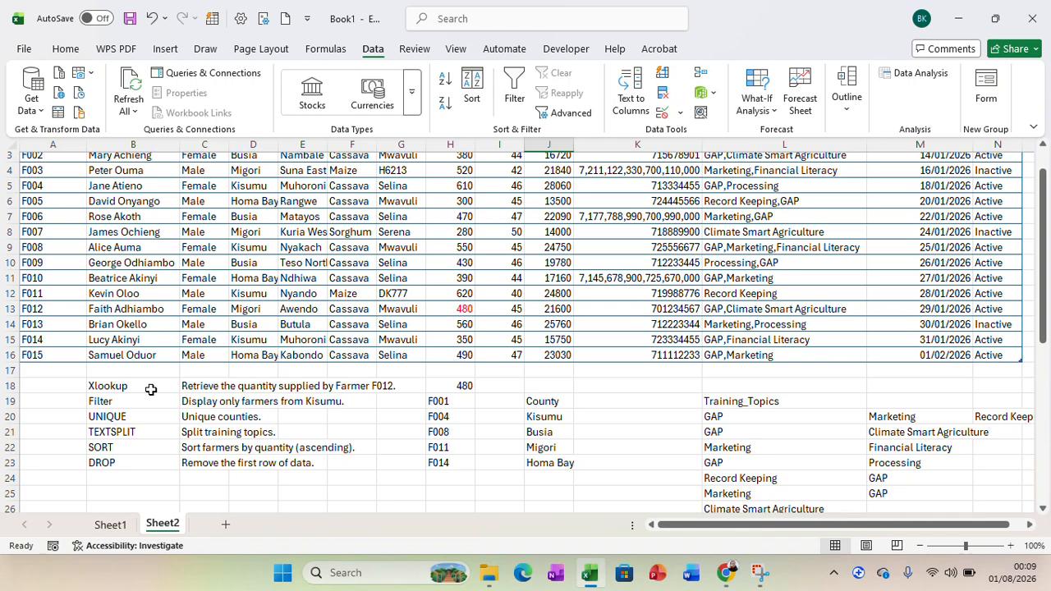
{"action": "left_click_drag", "start_coordinate": [145, 389], "coordinate": [318, 465]}
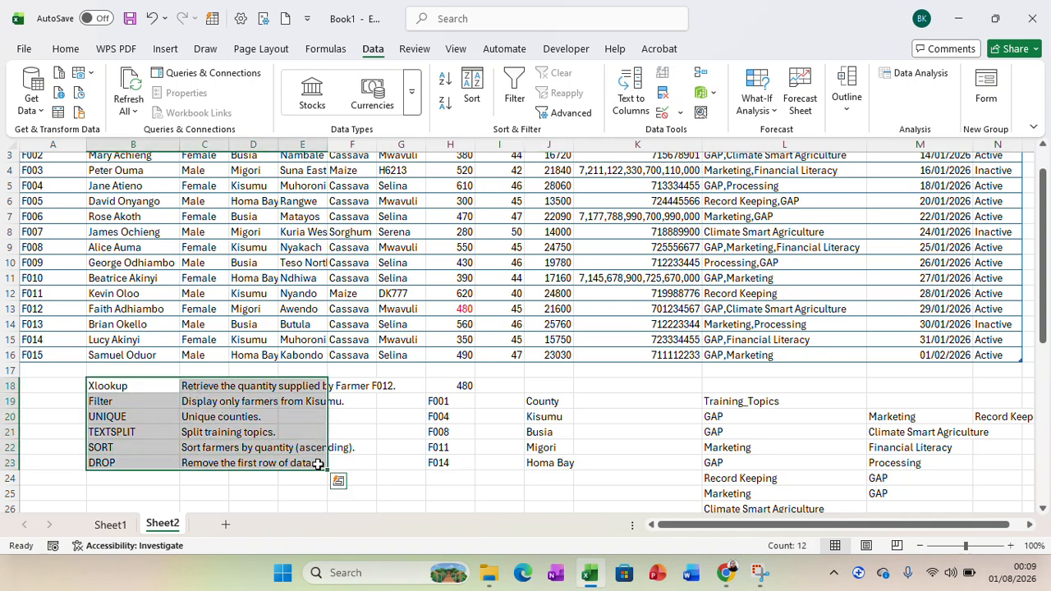